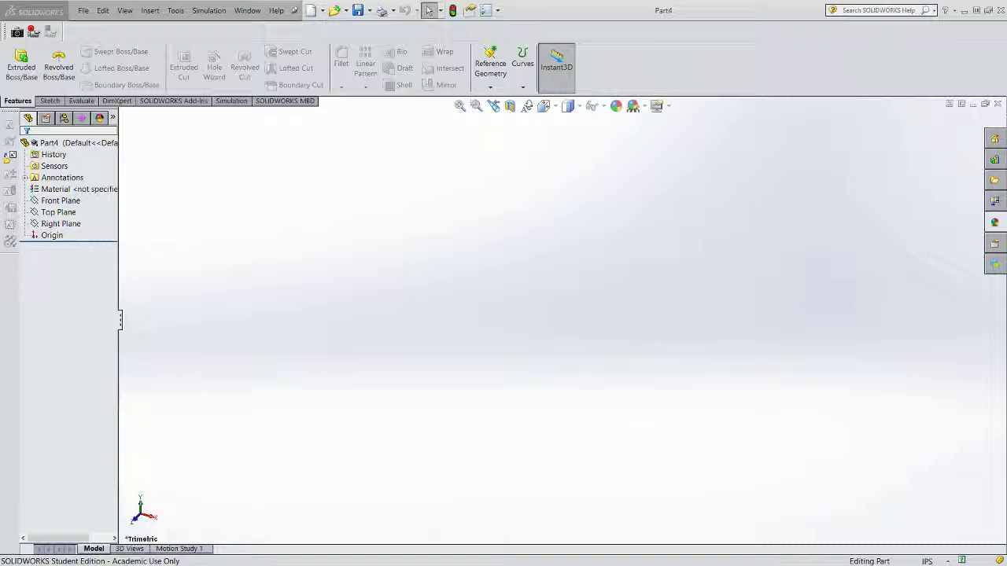
- Switch to the Word activity document showing the flange reference drawings
key("alt+Tab")
key("super+Up")
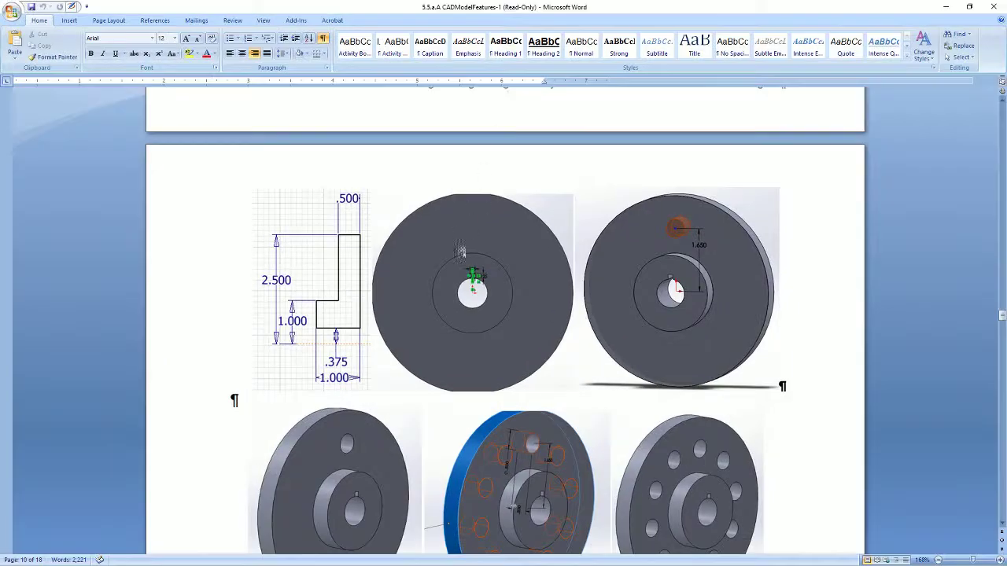
scroll(450, 281, "up", 5)
scroll(450, 282, "down", 3)
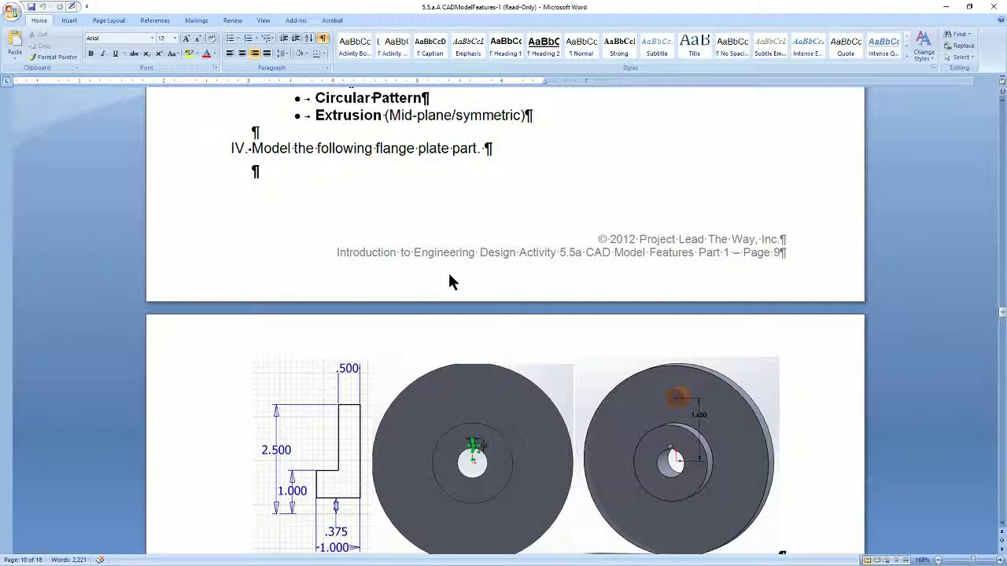
scroll(450, 281, "down", 3)
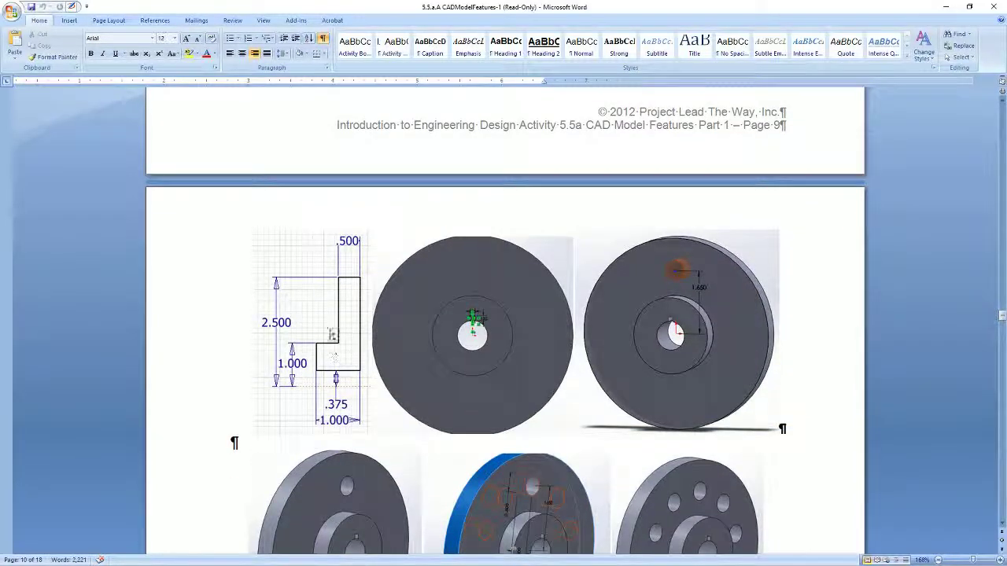
scroll(359, 364, "down", 1)
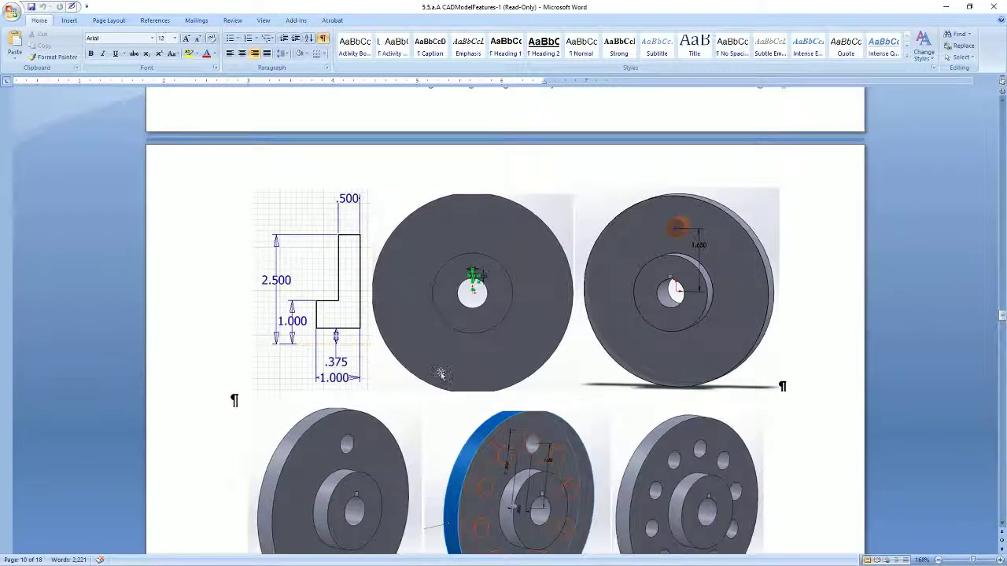
scroll(626, 342, "down", 1)
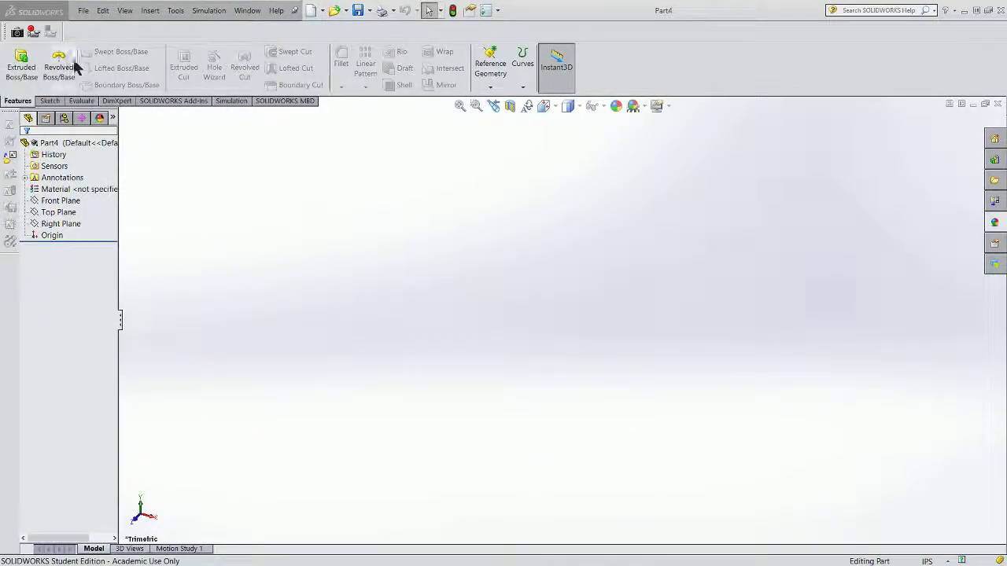
- Begin a revolve on the Front Plane with an infinite horizontal construction line from the origin
left_click(52, 71)
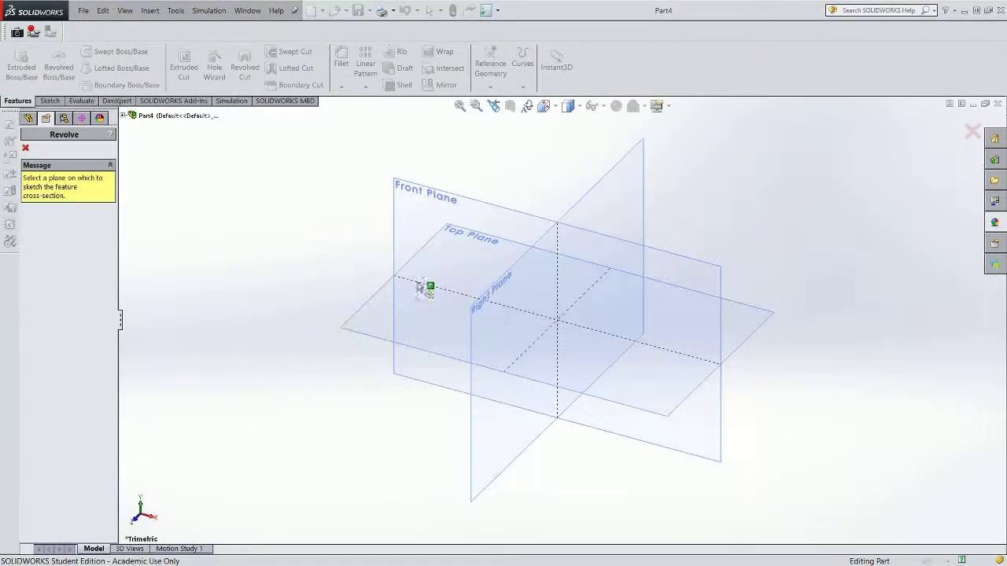
left_click(510, 199)
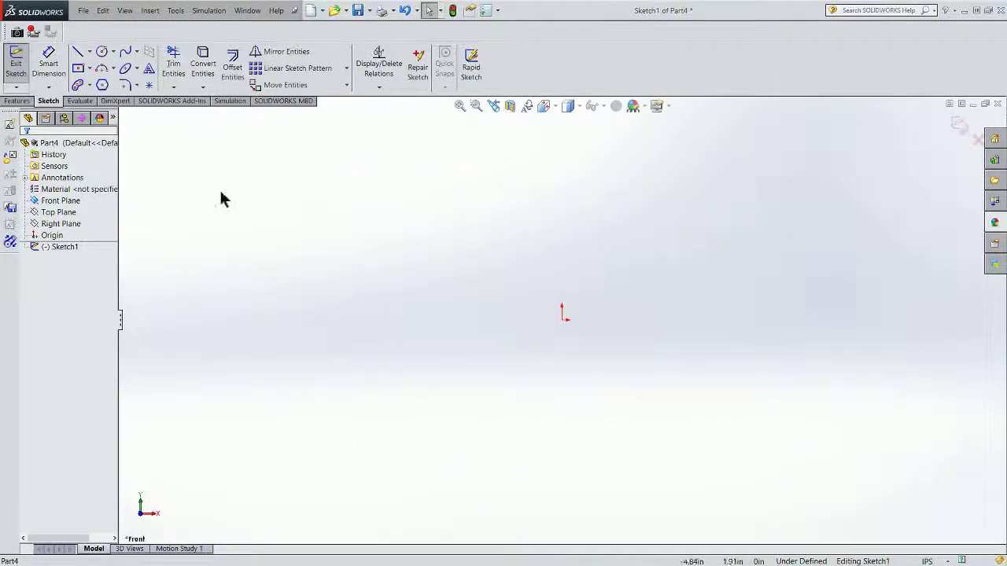
left_click(79, 55)
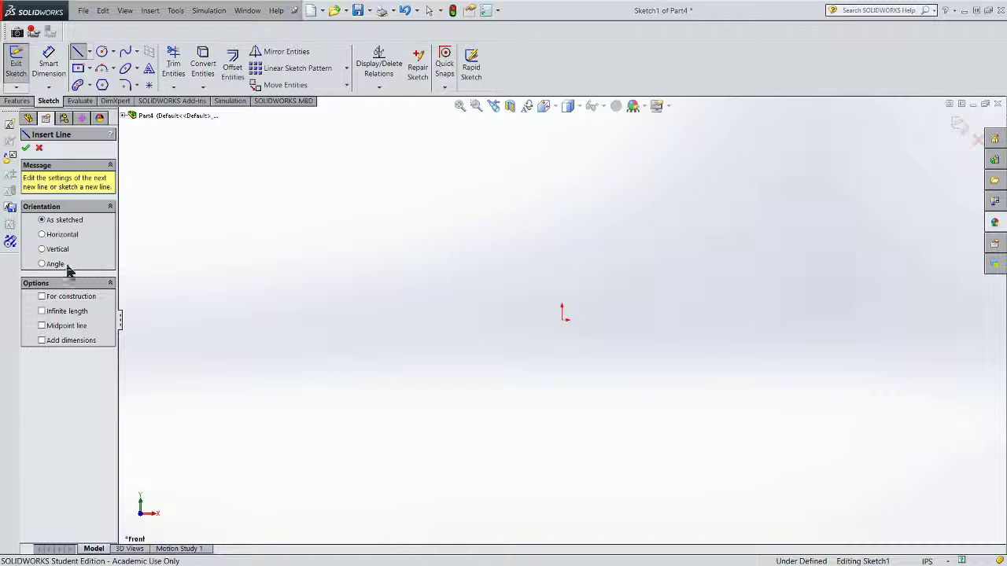
left_click(41, 311)
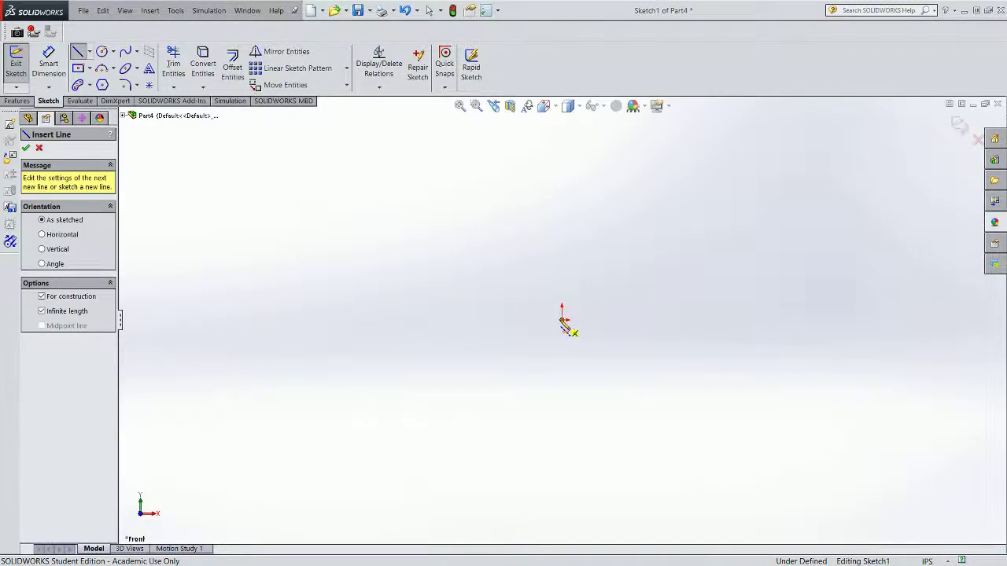
left_click(562, 319)
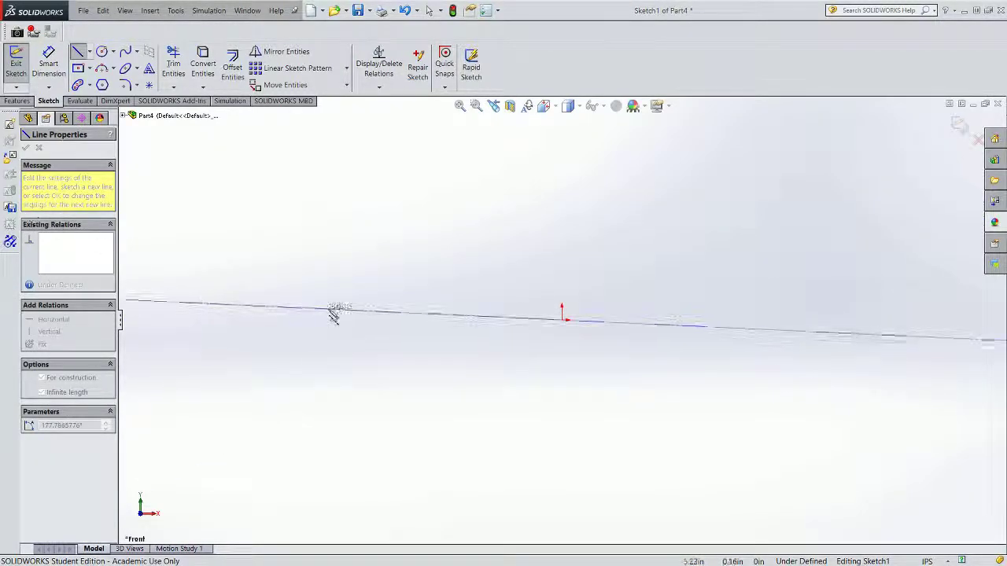
left_click(335, 326)
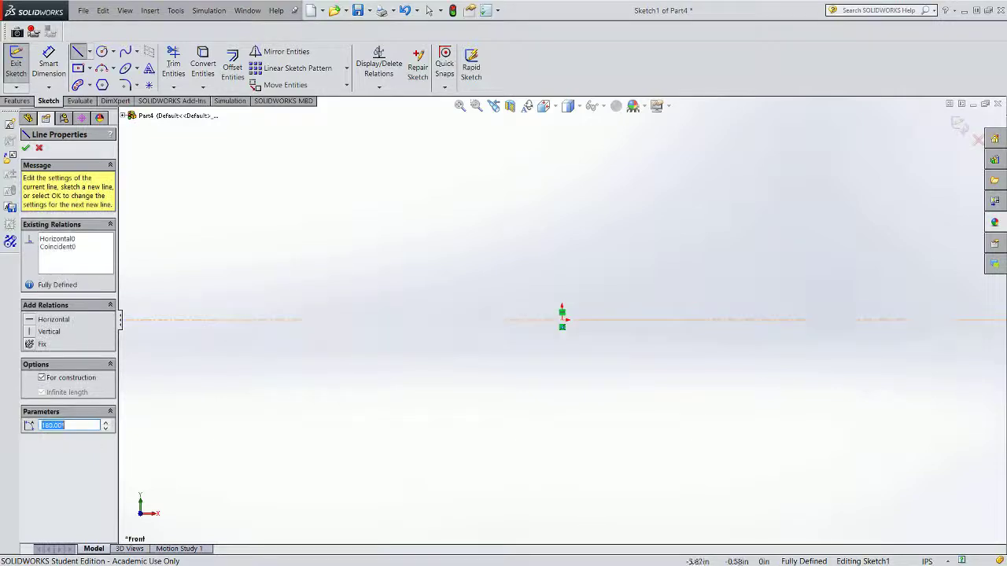
left_click(26, 148)
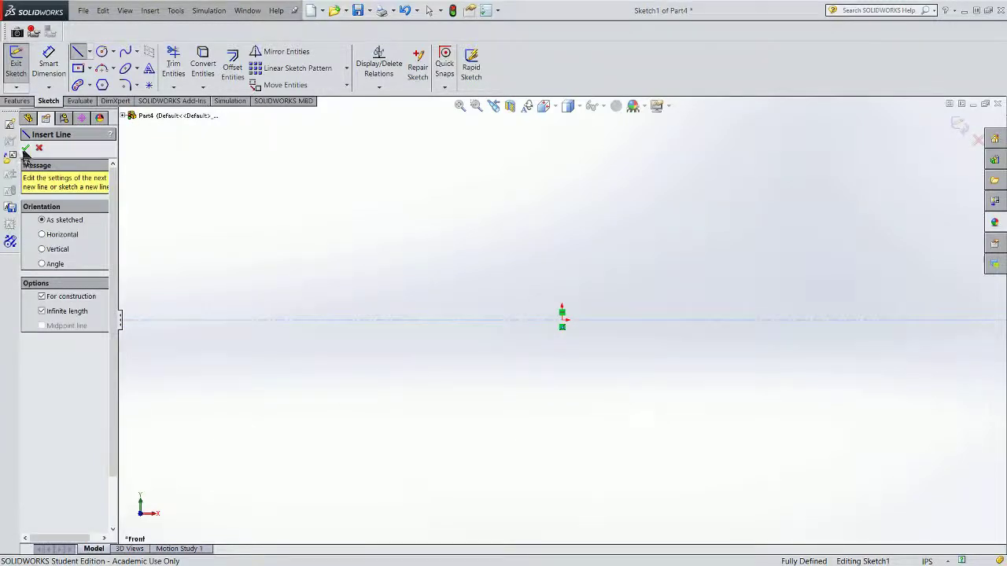
left_click(26, 148)
- Draw the closed six-line stepped profile just above the centerline
left_click(78, 51)
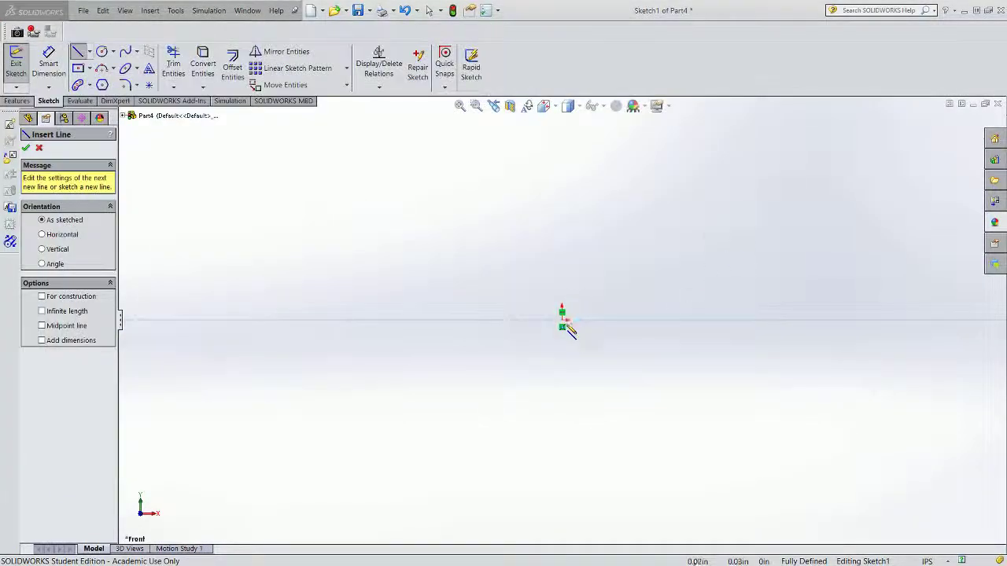
left_click(561, 289)
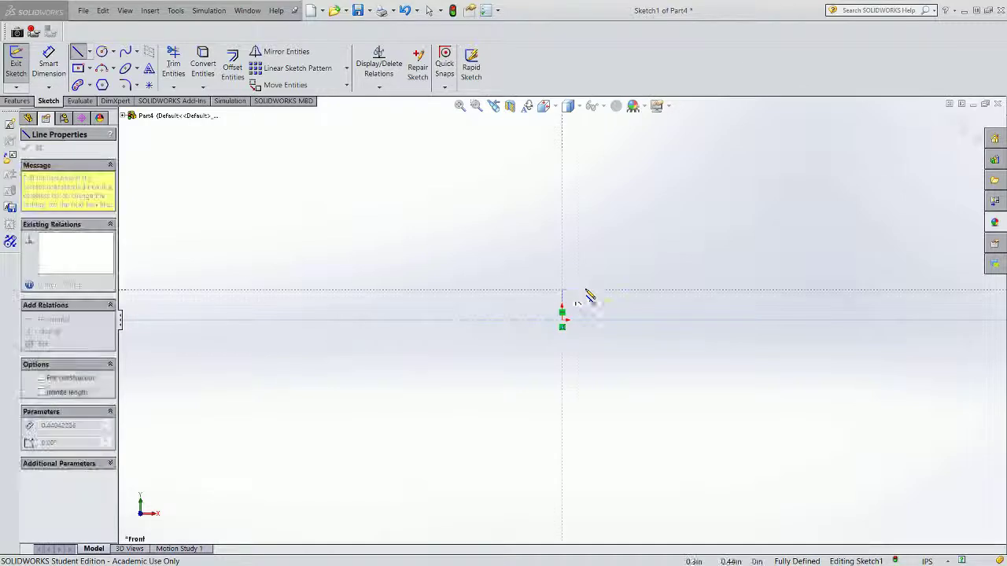
left_click(593, 289)
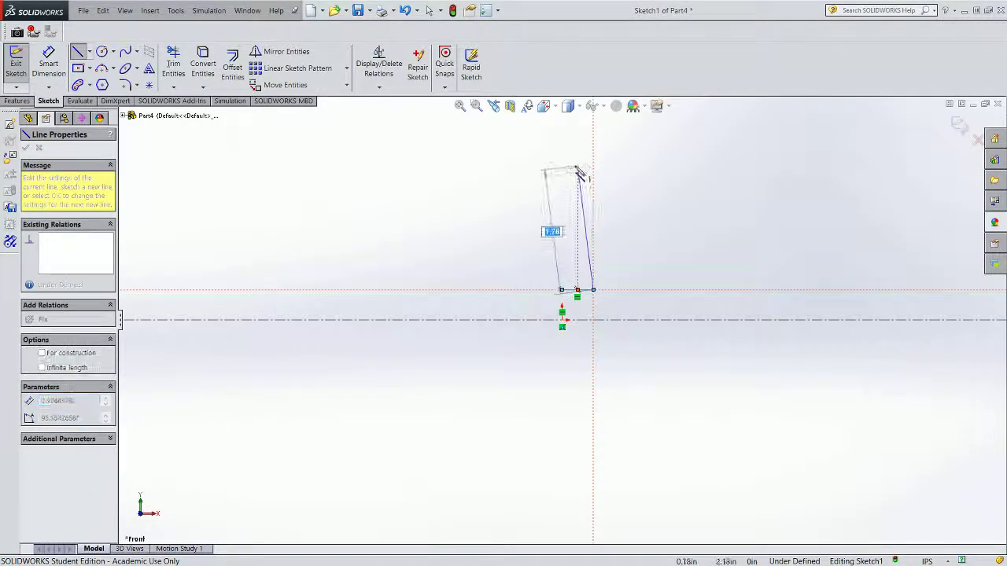
left_click(593, 160)
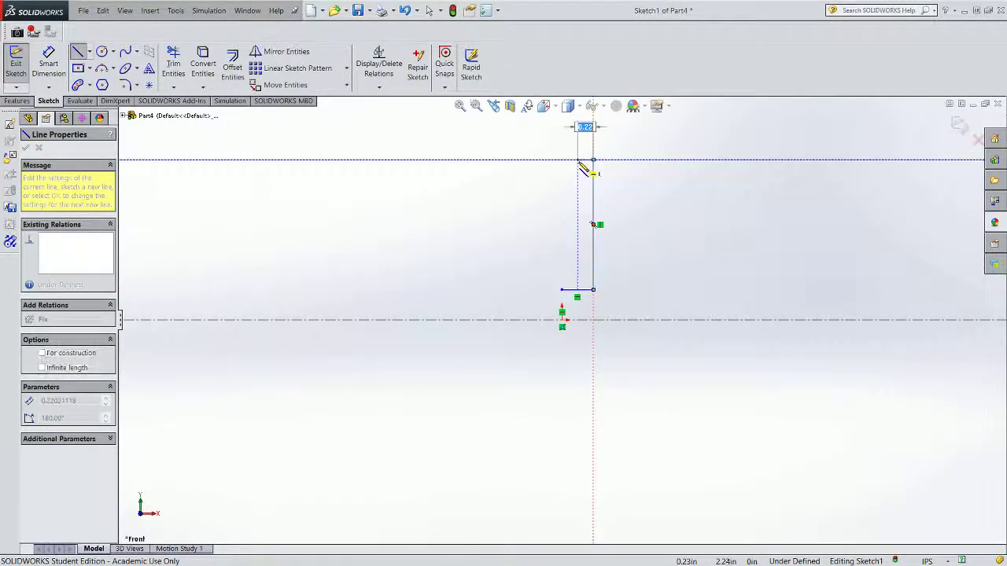
left_click(578, 273)
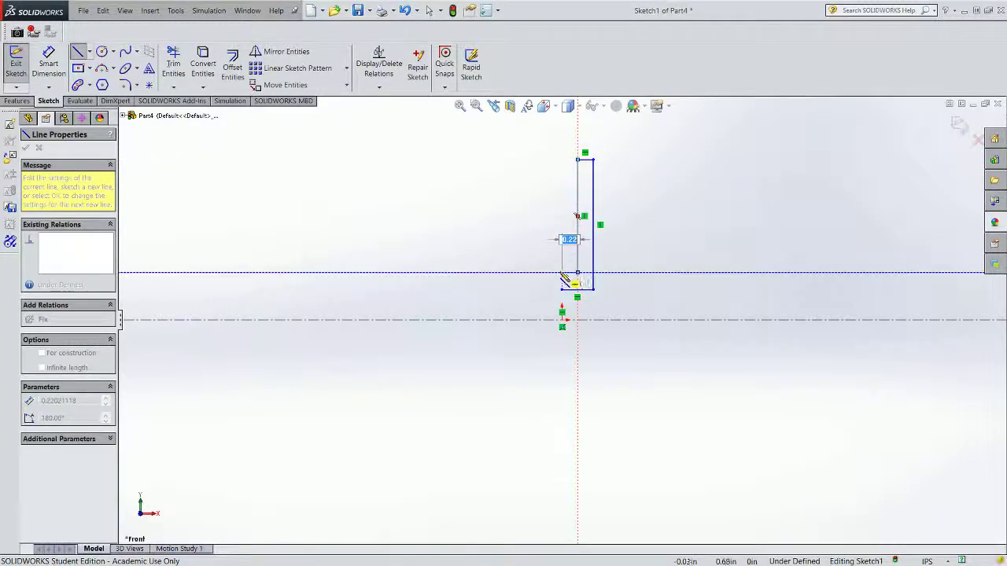
right_click(564, 288)
left_click(589, 299)
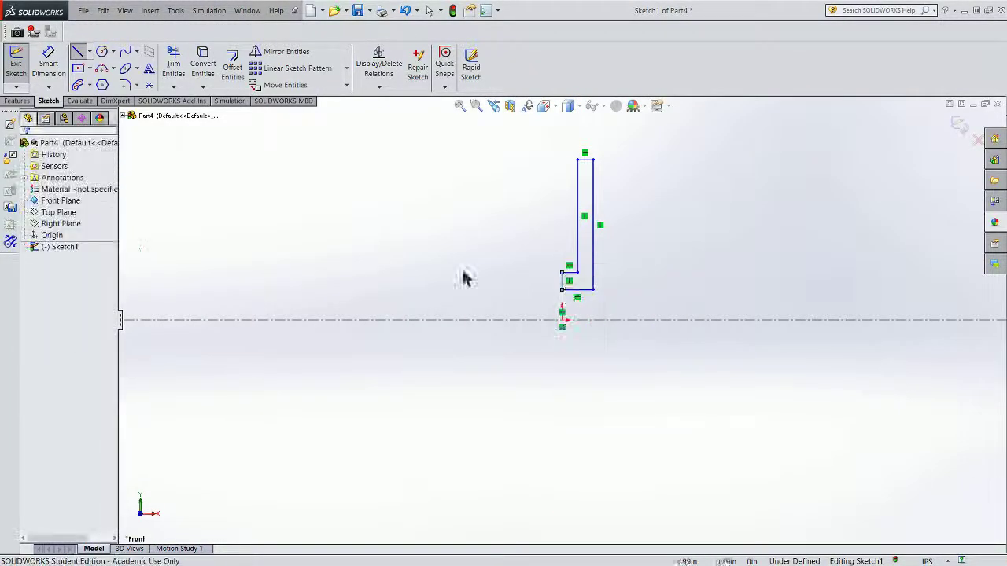
- Dimension the profile's overall width to 1.00 in and its upper width to 0.50 in
left_click(49, 68)
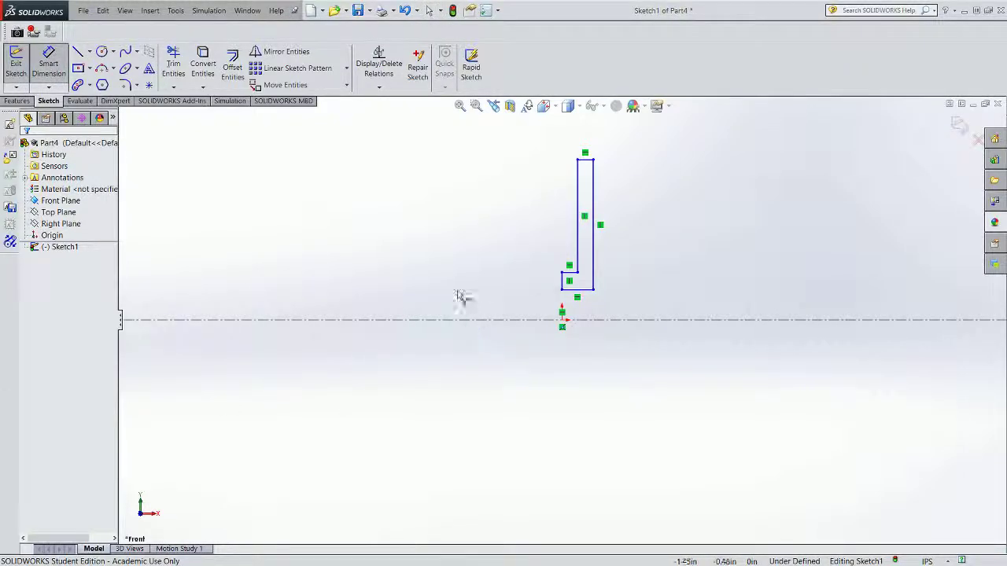
left_click(593, 279)
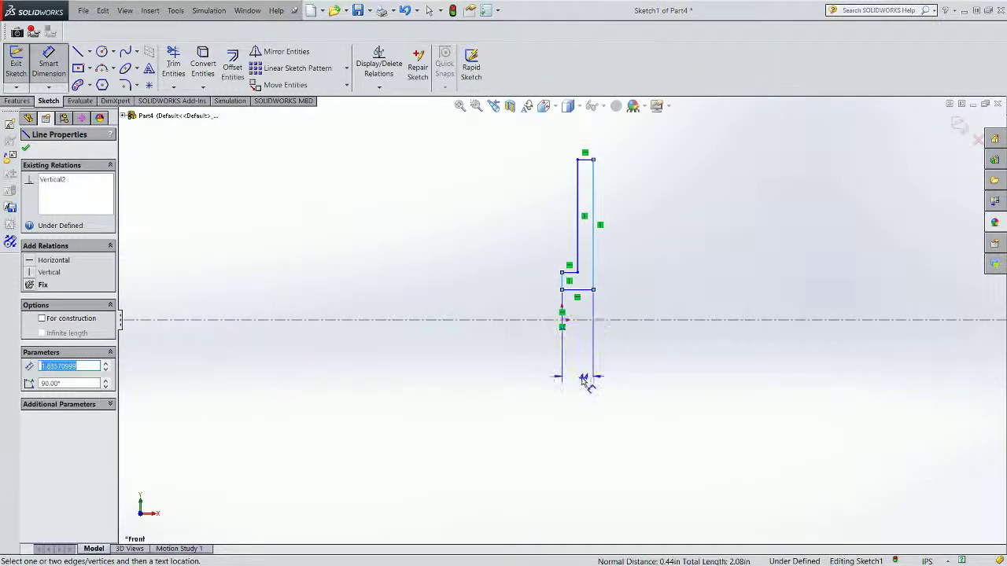
left_click(579, 382)
type("1")
key("Return")
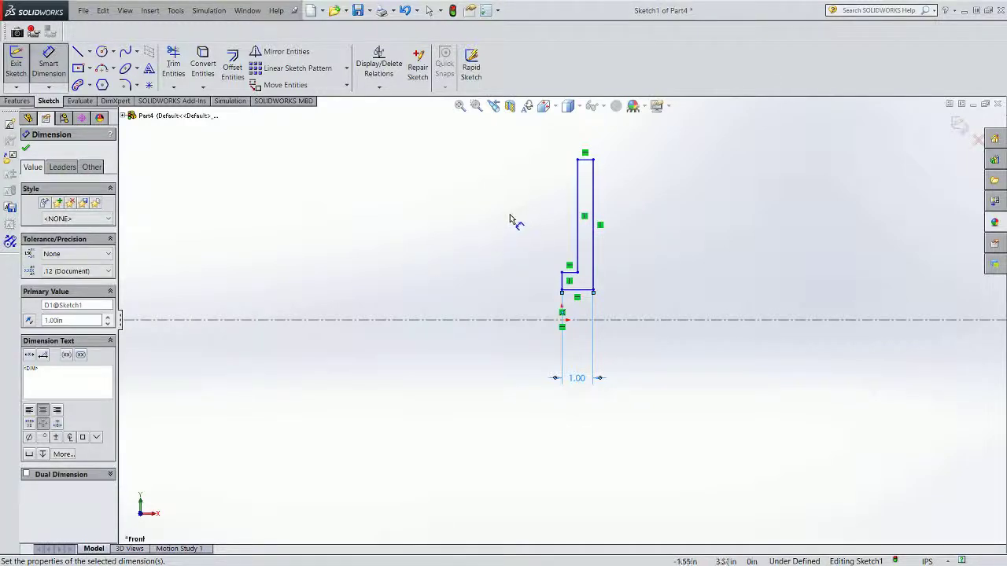
left_click(580, 181)
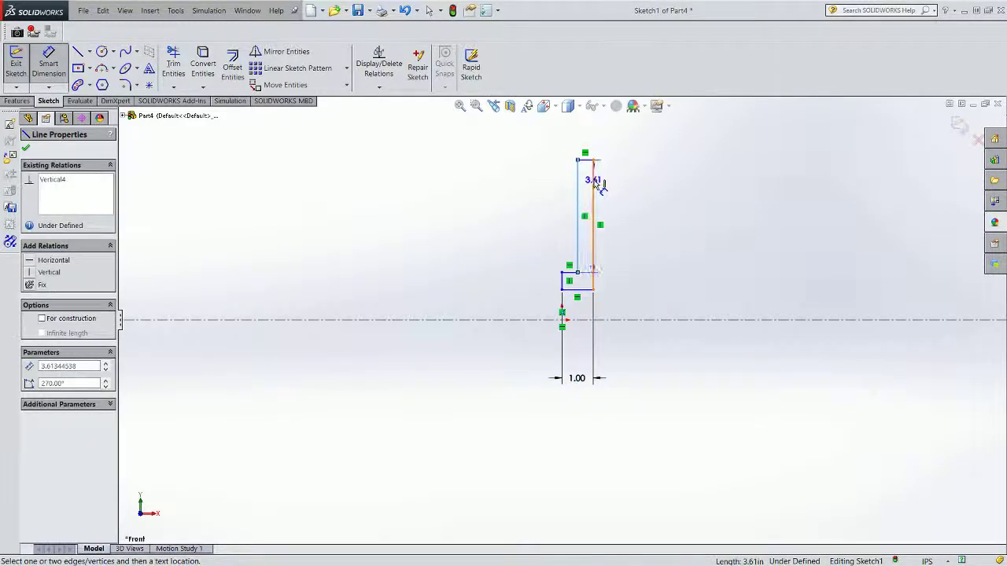
left_click(585, 147)
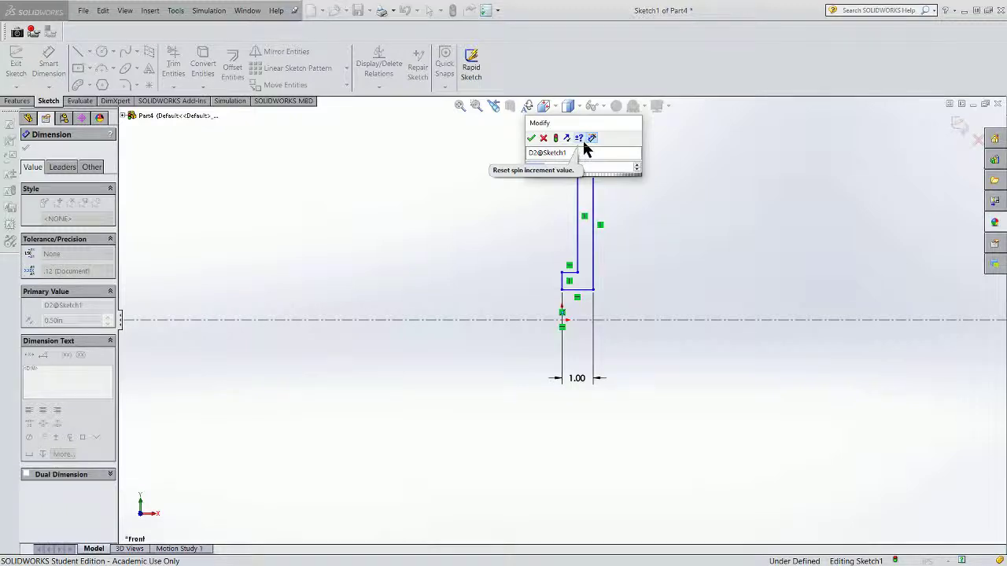
key("Return")
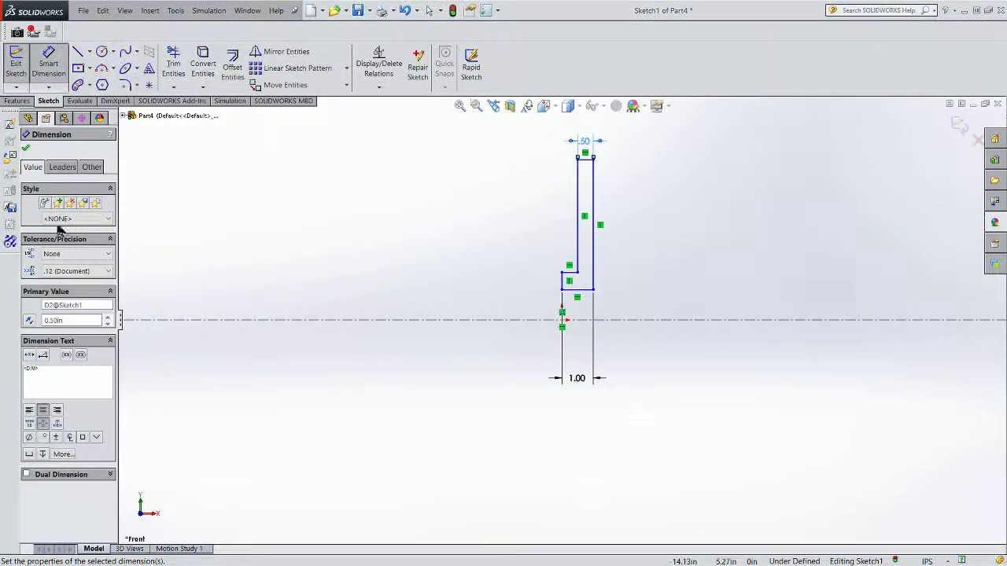
- Dimension the top edge 2.50 in from the centerline and reposition that dimension
left_click(583, 161)
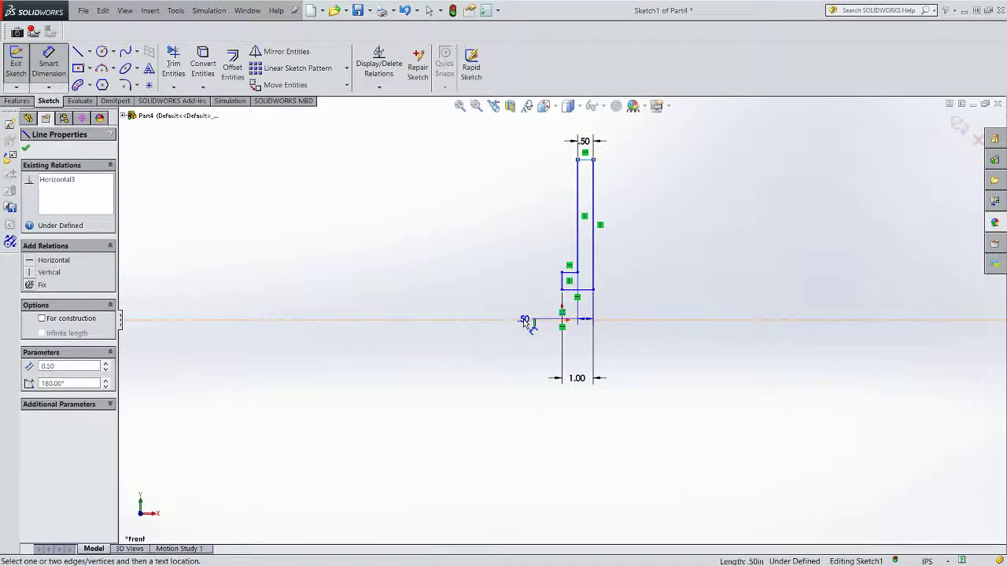
left_click(523, 318)
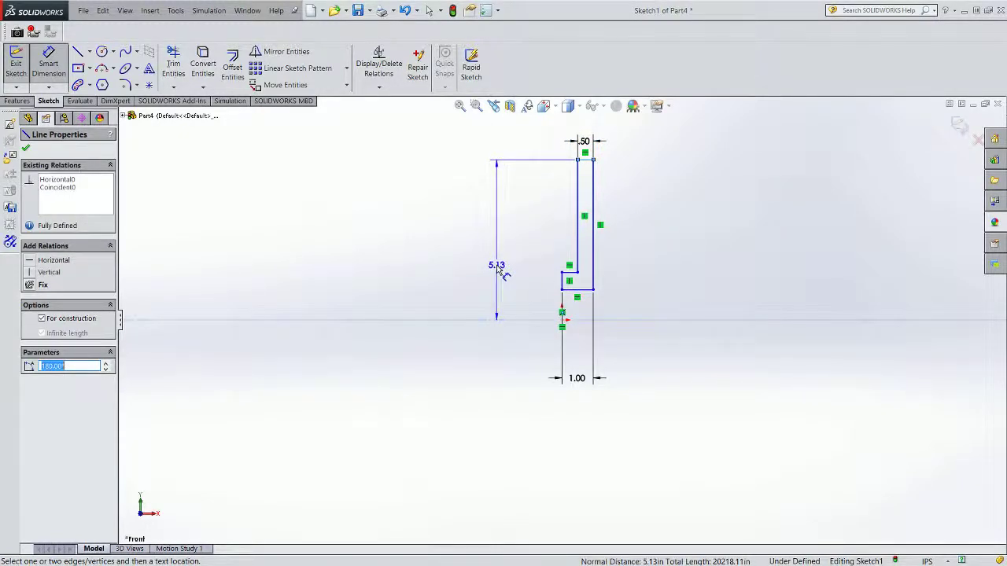
left_click(498, 271)
type("2.5")
key("Return")
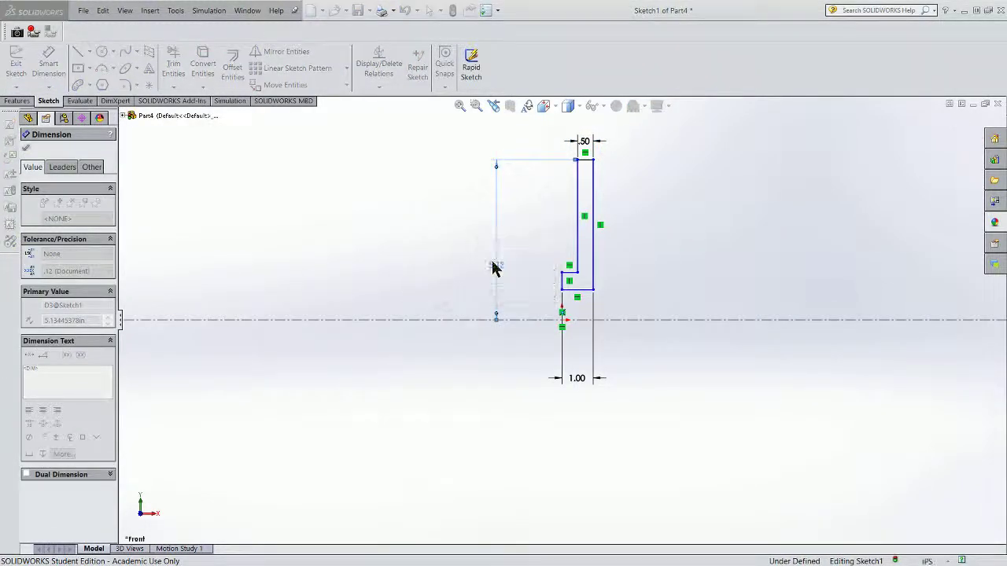
mouse_move(496, 293)
left_mouse_down()
mouse_move(504, 370)
mouse_move(498, 296)
left_mouse_up()
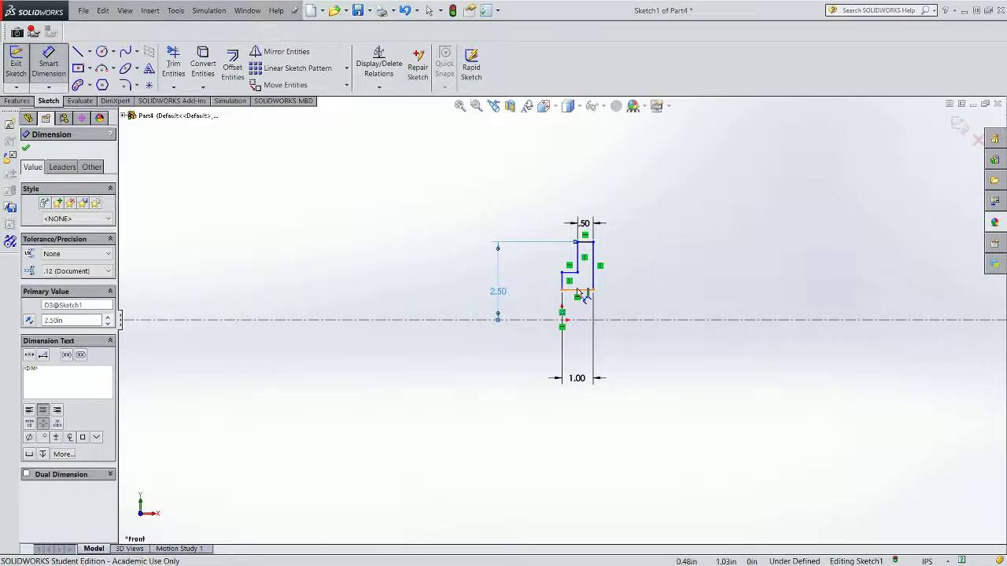
left_click(588, 320)
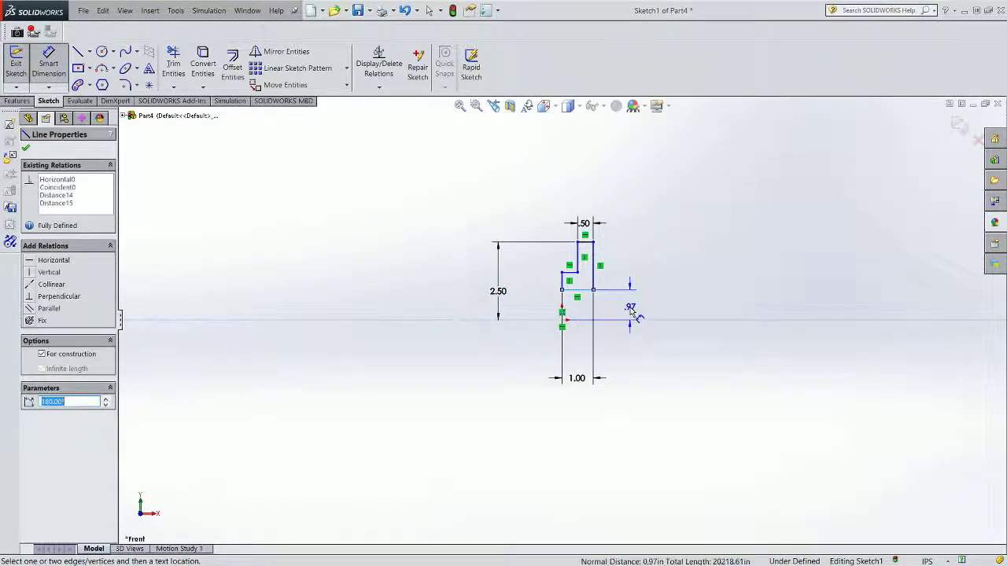
- Set the conflicting profile dimensions to 1 in, then delete the vertical 1.00 dimension
left_click(635, 315)
type("1")
key("Return")
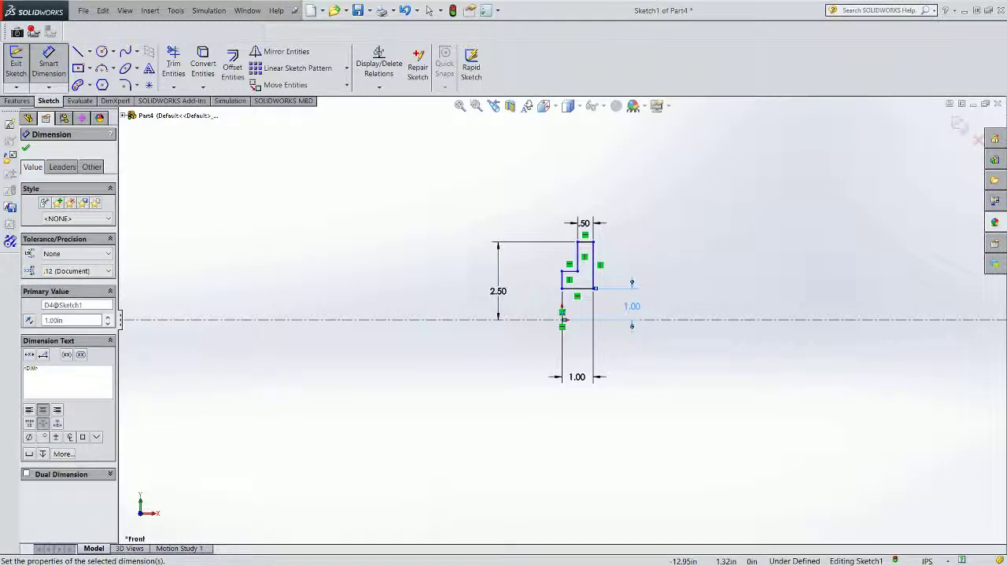
left_click(571, 280)
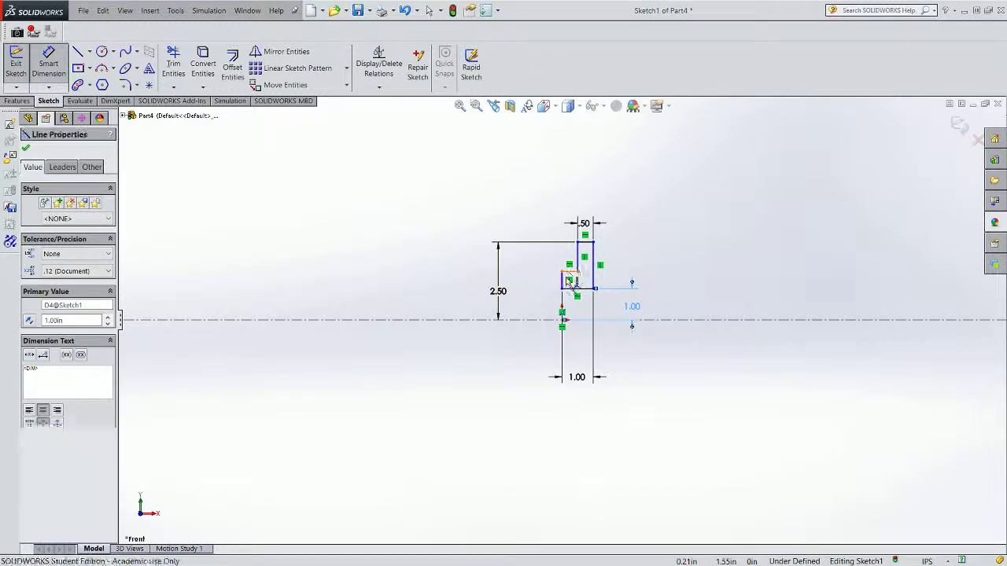
left_click(555, 319)
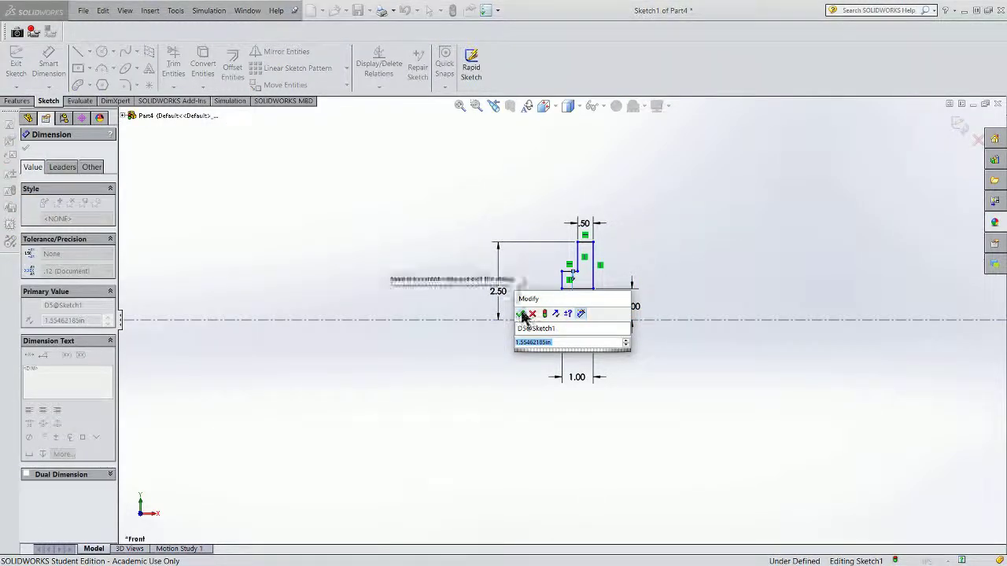
type("1")
left_click(520, 314)
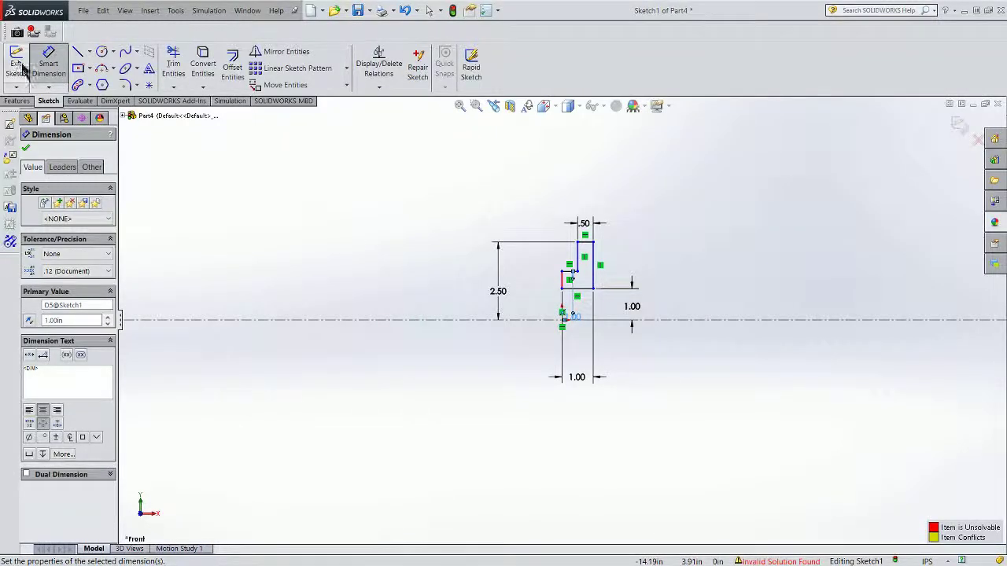
left_click(634, 308)
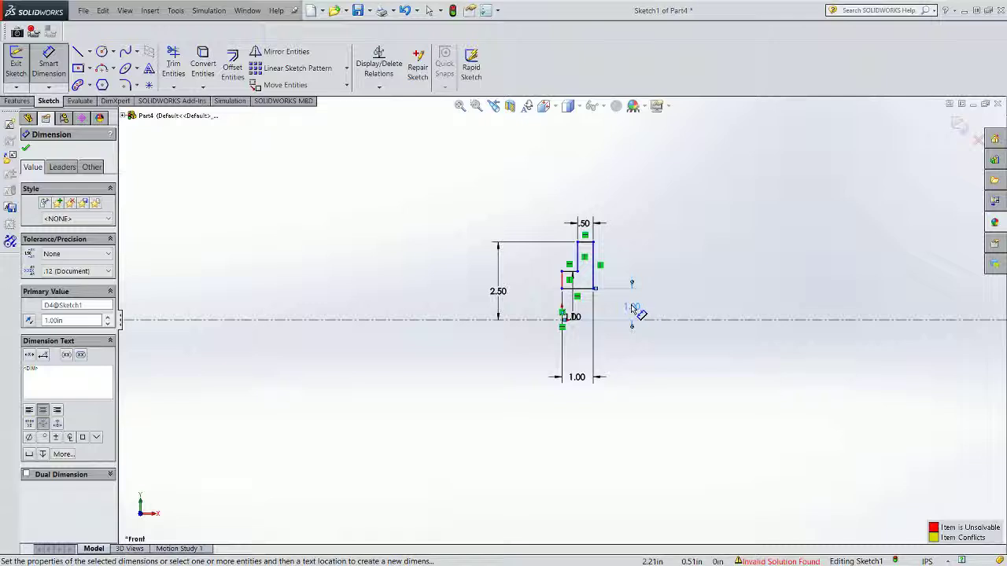
key("Delete")
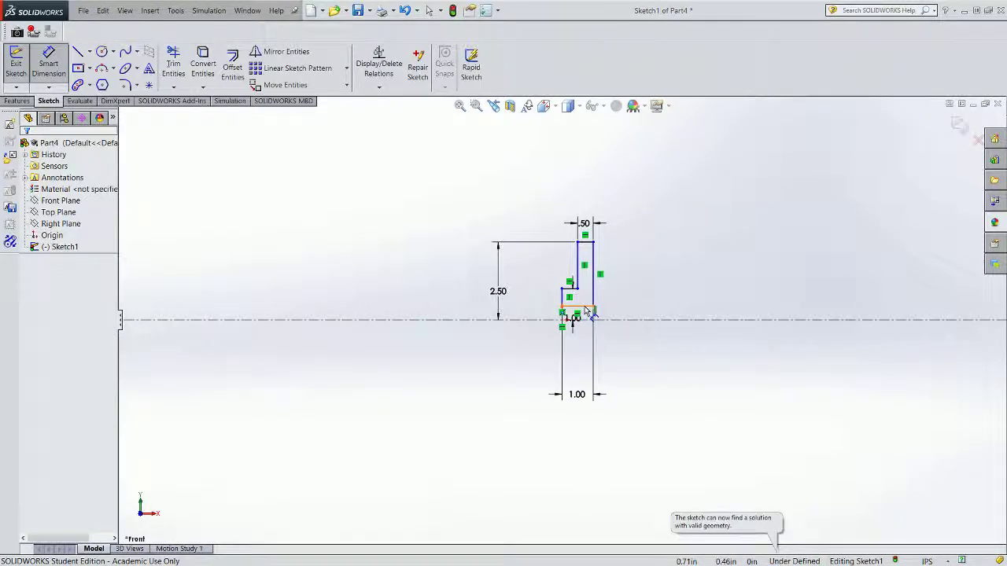
- Dimension the profile's bottom edge 0.375 in above the centreline
left_click(586, 309)
left_click(617, 320)
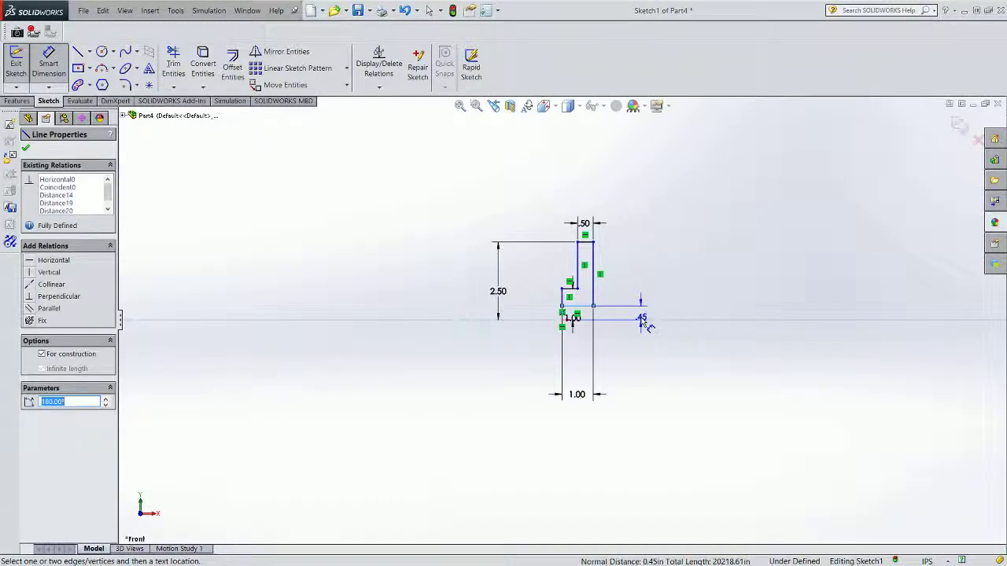
left_click(644, 320)
type(".375")
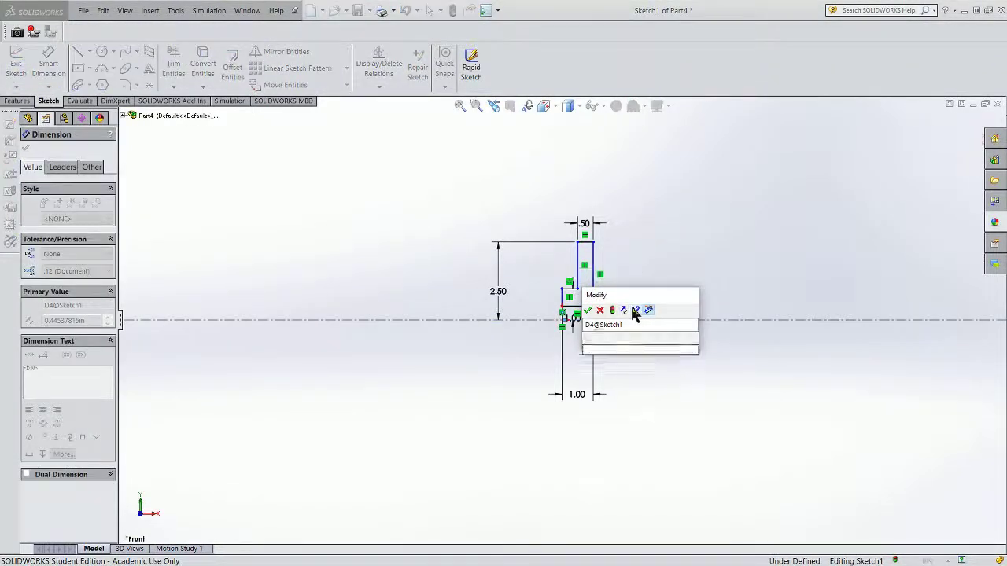
key("Return")
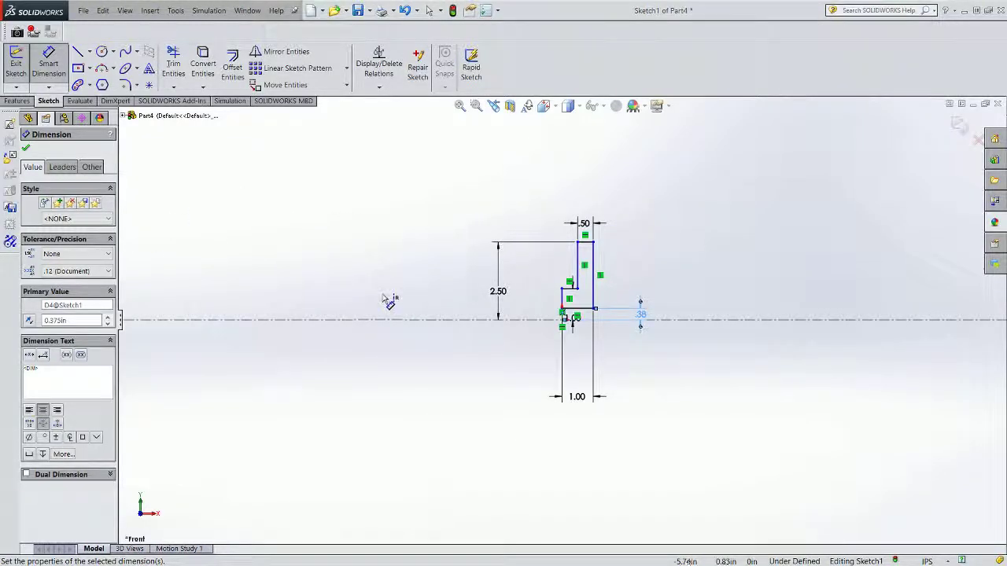
scroll(574, 319, "down", 4)
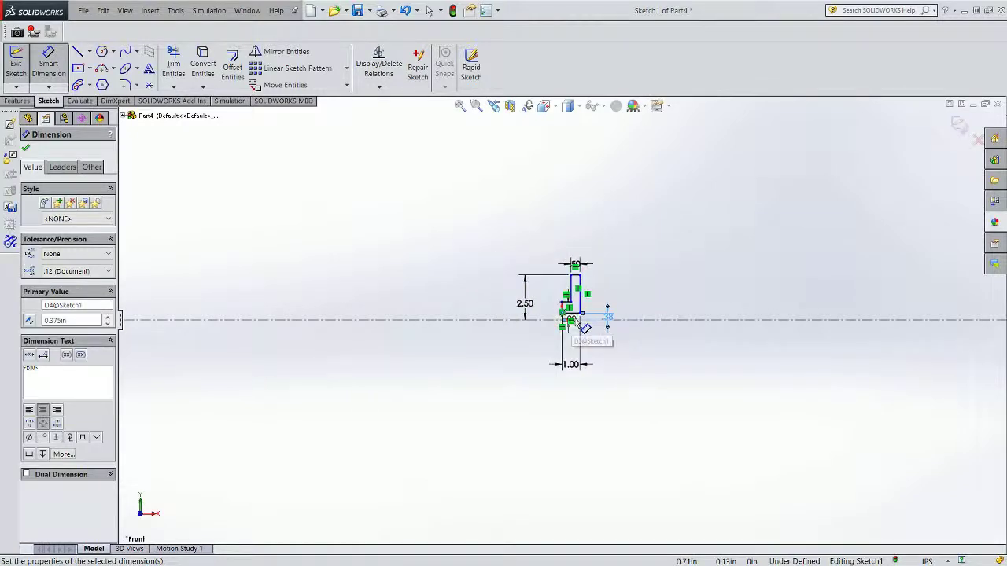
scroll(559, 293, "up", 3)
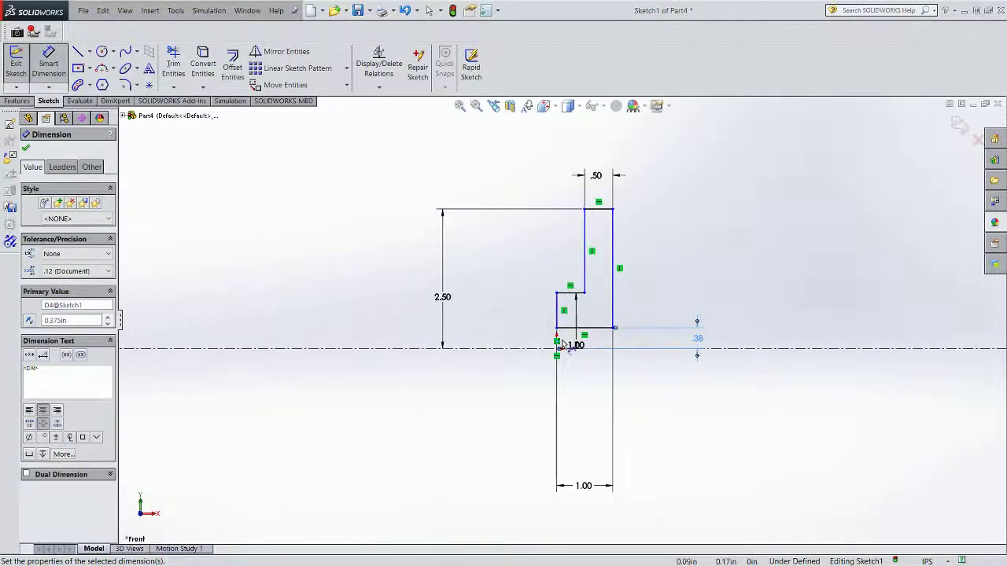
scroll(562, 346, "down", 3)
scroll(559, 359, "down", 2)
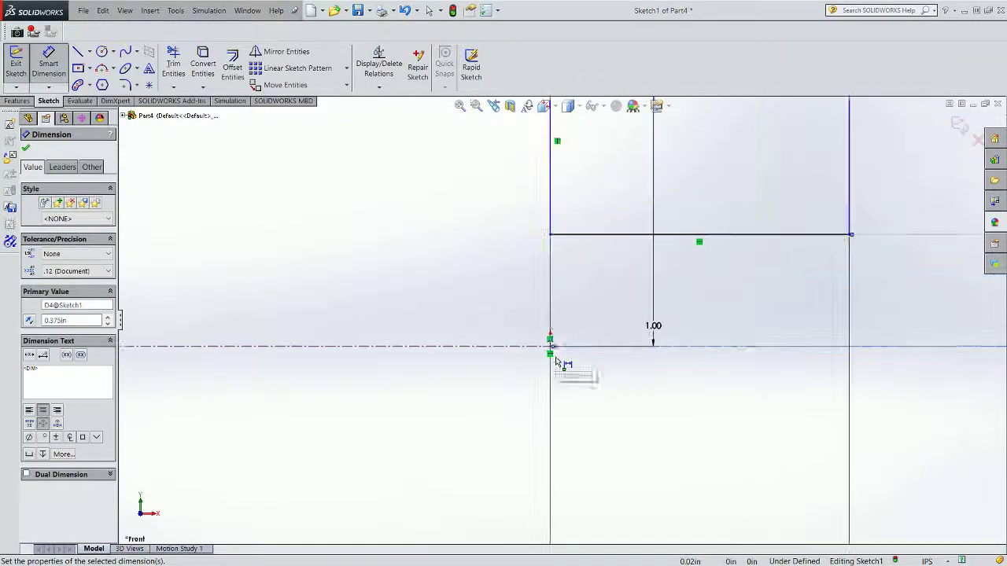
left_click(551, 236)
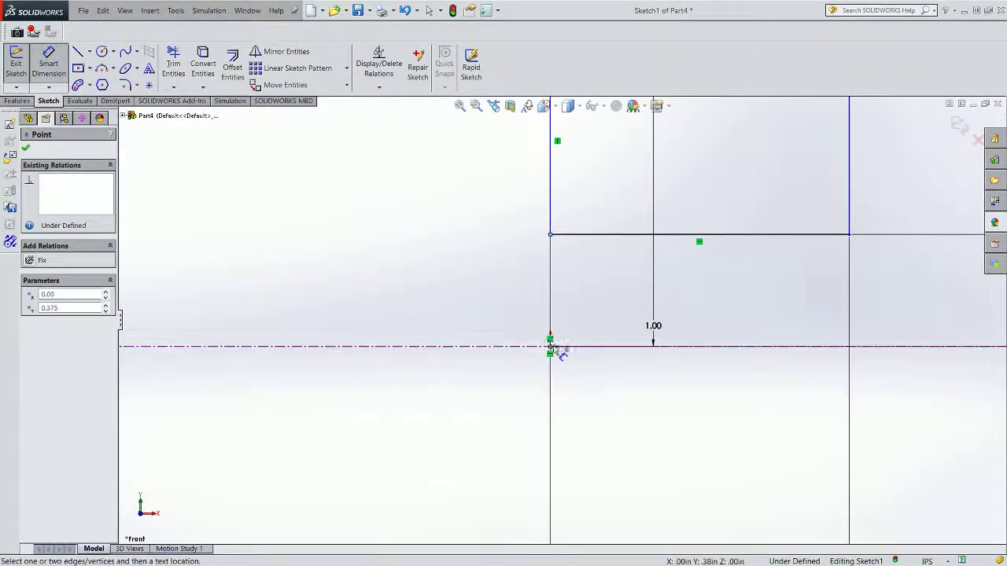
left_click(551, 346)
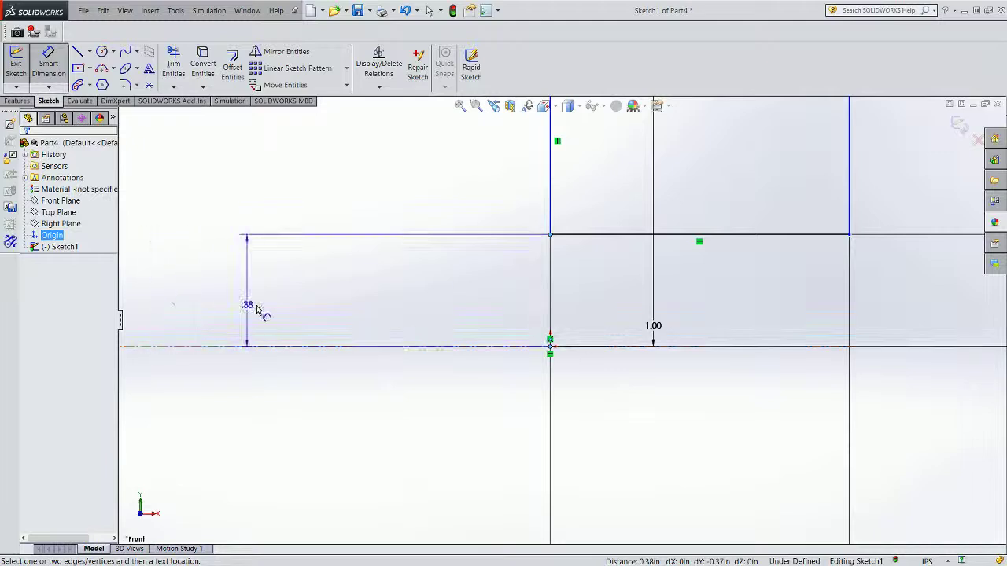
key("Escape")
key("Escape")
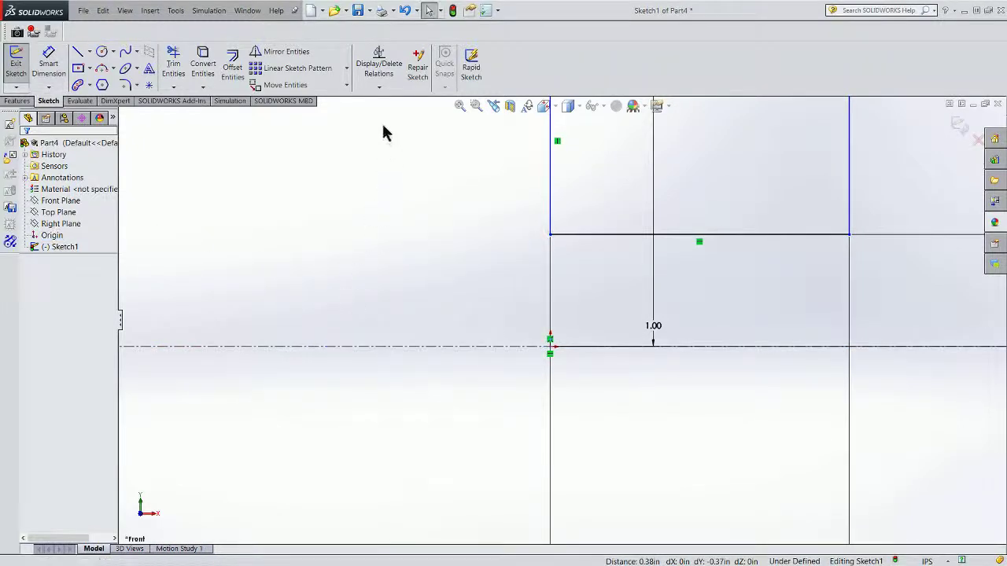
- Add a Vertical relation between the lower-left corner and the origin, then exit the sketch
left_click(380, 90)
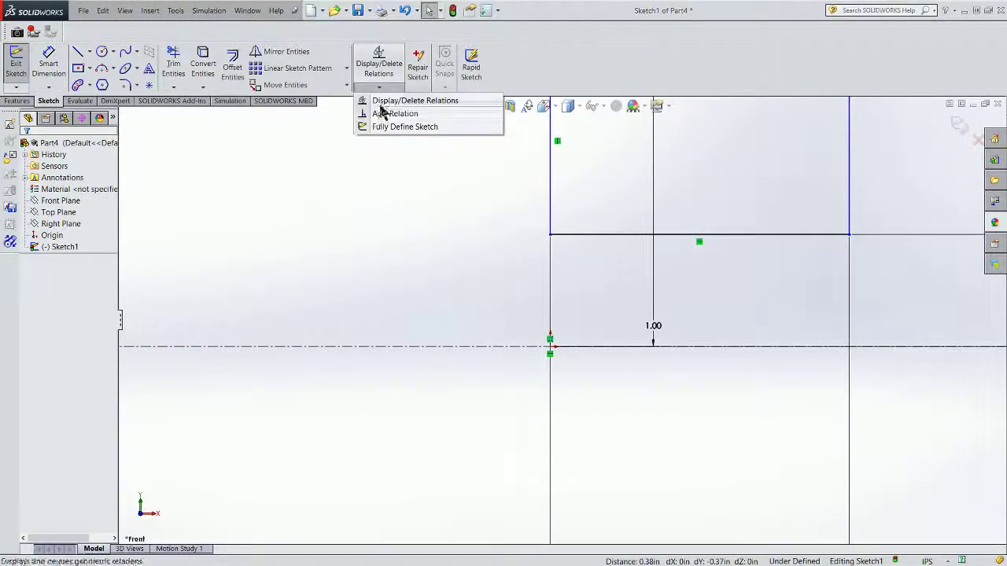
left_click(389, 115)
left_click(551, 235)
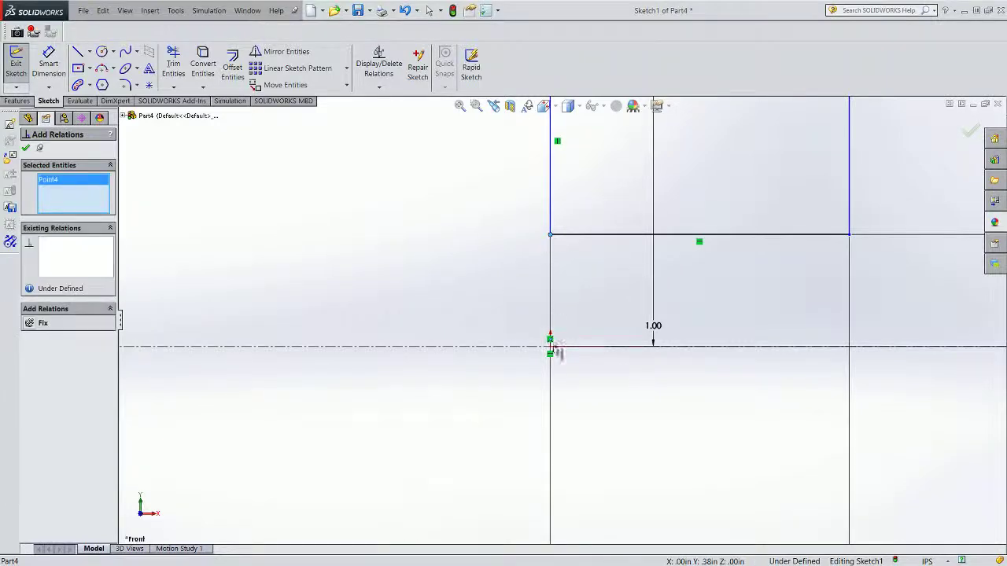
left_click(550, 347)
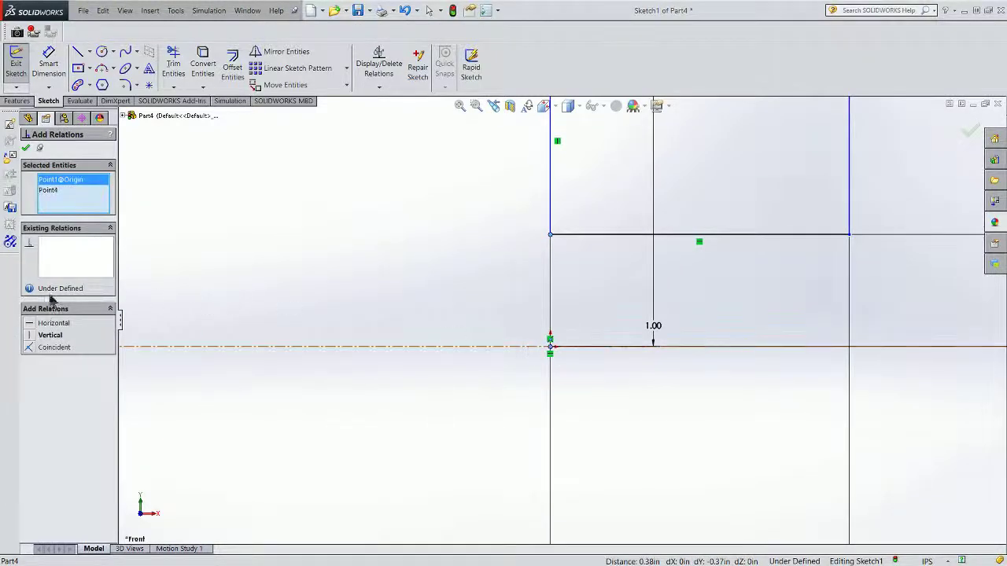
left_click(40, 336)
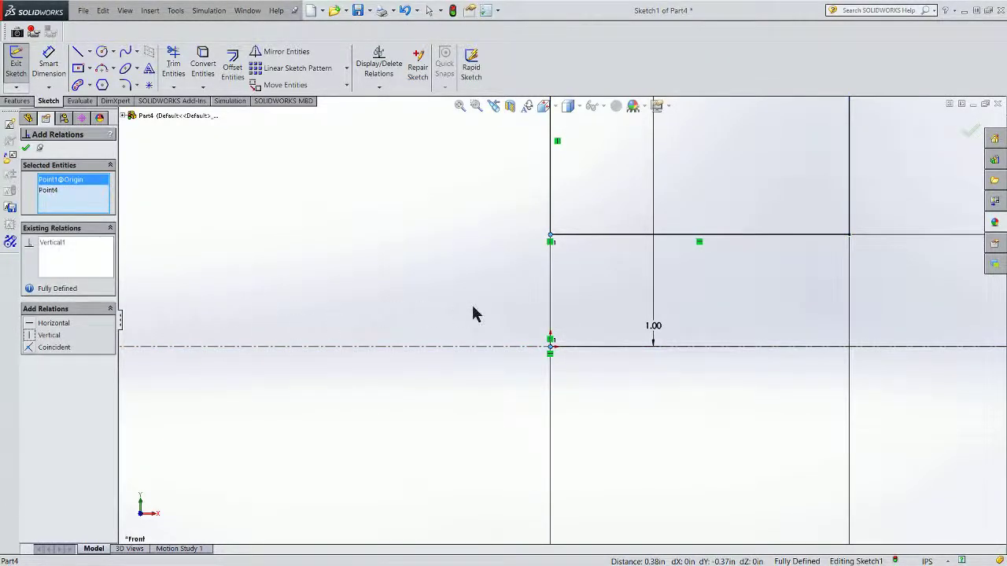
key("f")
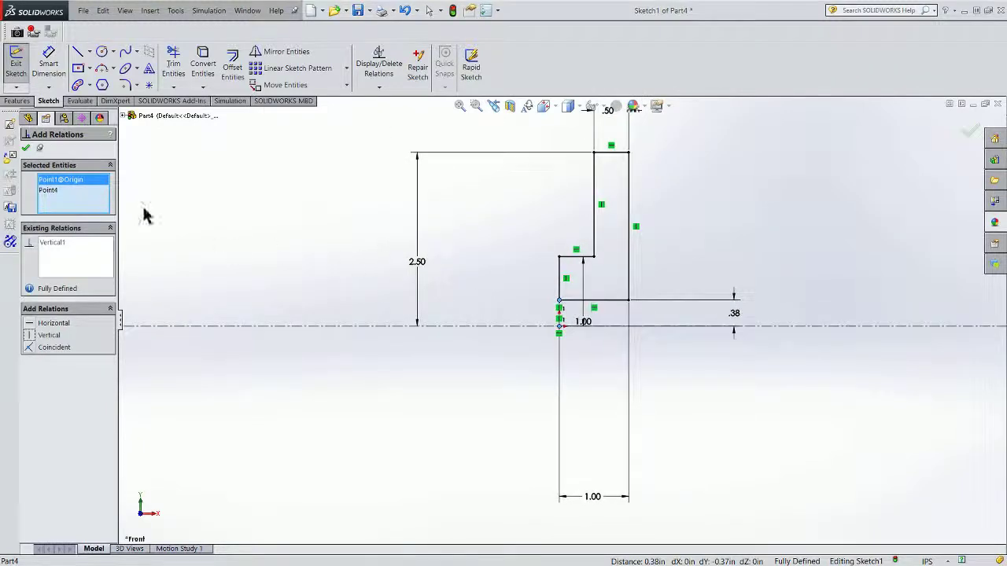
left_click(17, 69)
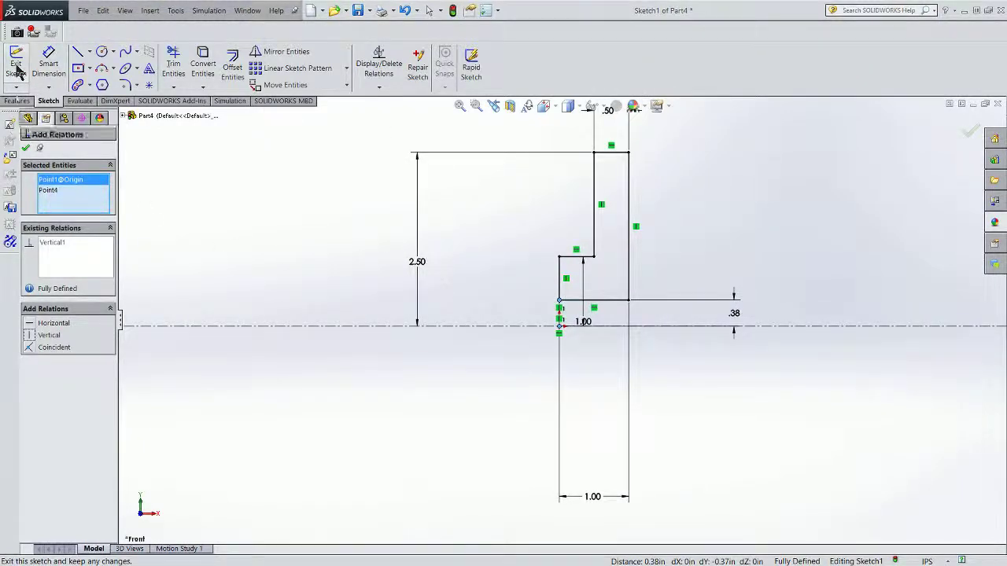
- Revolve the profile 360° about Line1 to create Revolve1
key("r")
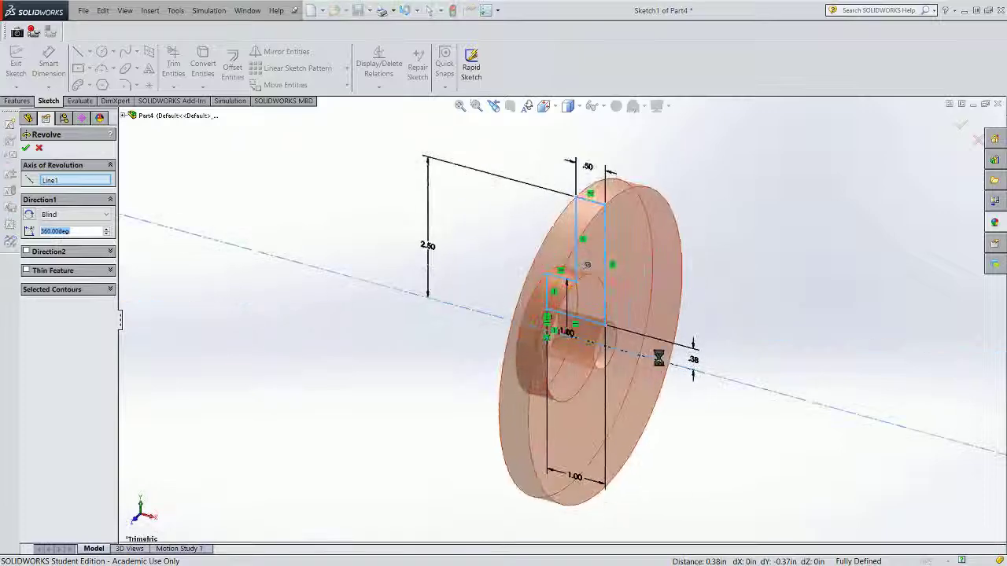
mouse_move(659, 358)
middle_mouse_down()
mouse_move(634, 322)
mouse_move(748, 319)
mouse_move(734, 335)
mouse_move(685, 339)
mouse_move(764, 361)
middle_mouse_up()
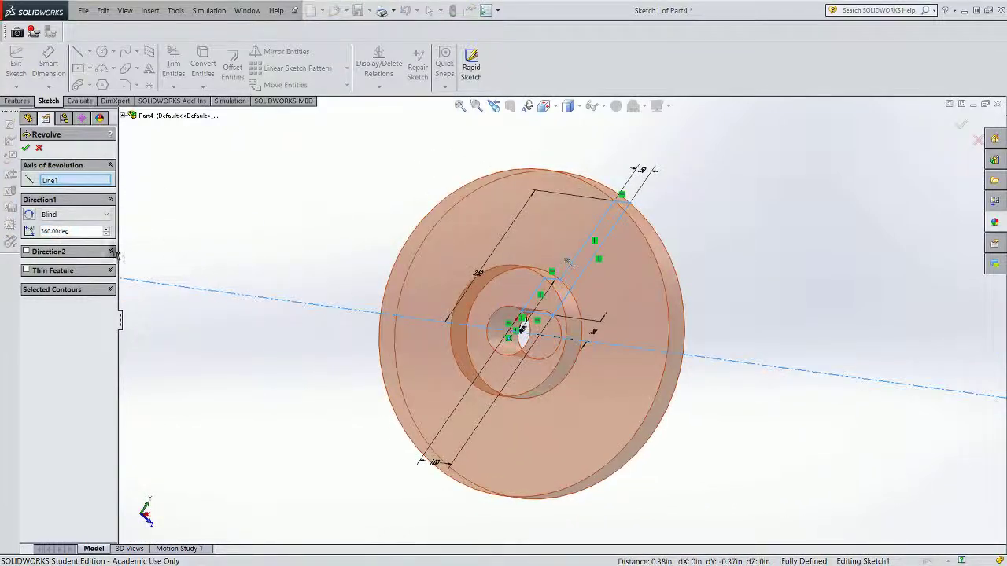
left_click(27, 149)
middle_click_drag(683, 384, 614, 369)
scroll(574, 346, "up", 3)
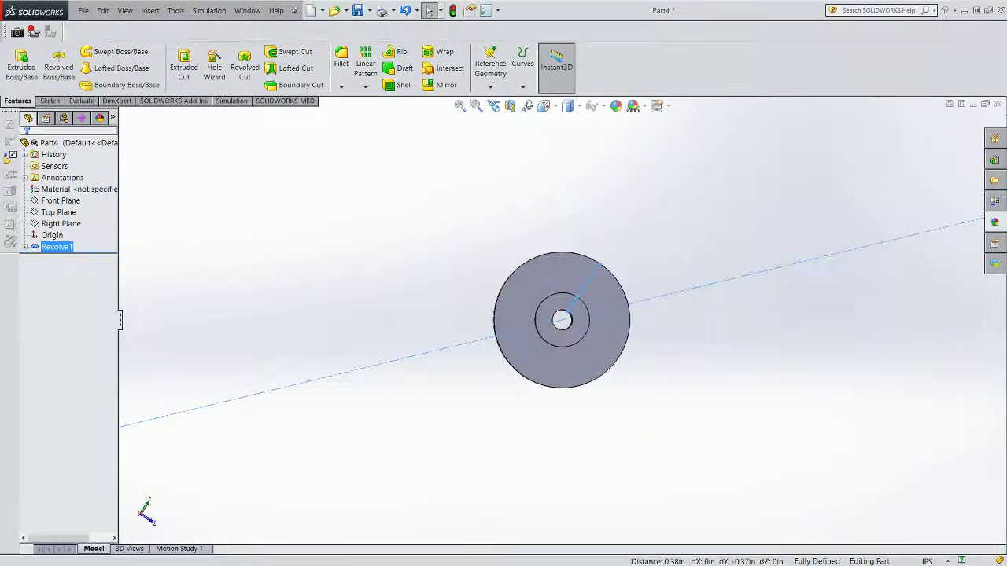
- Orbit the disk and view it from the top, face-on, isometric and front
scroll(288, 323, "down", 2)
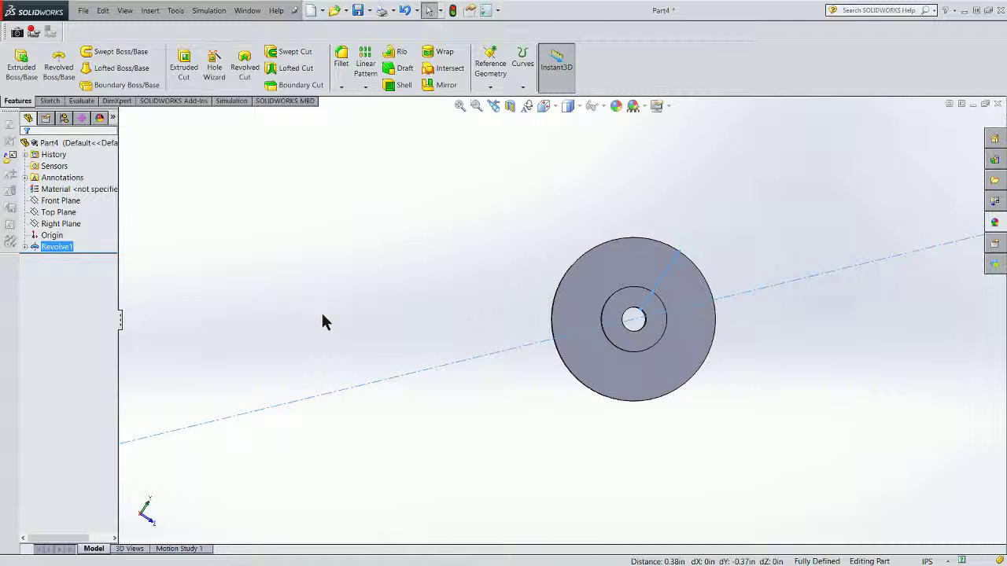
right_click_drag(321, 311, 331, 269)
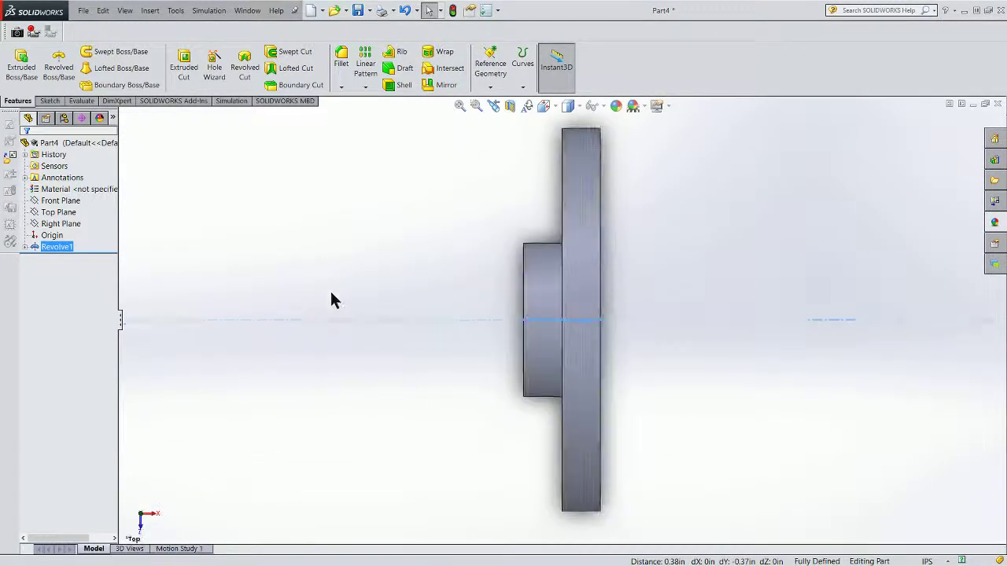
right_click(398, 222)
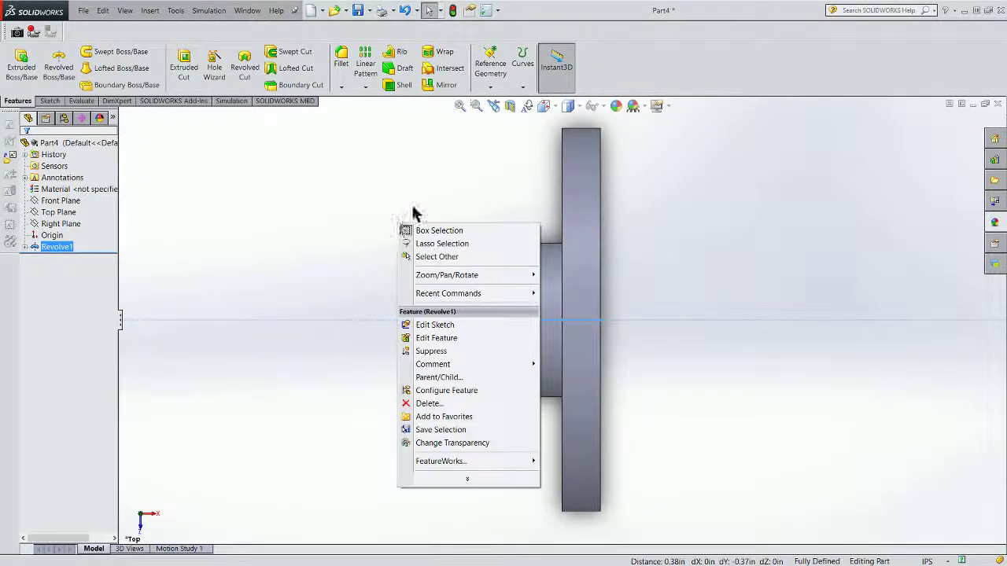
left_click(435, 183)
left_click(544, 105)
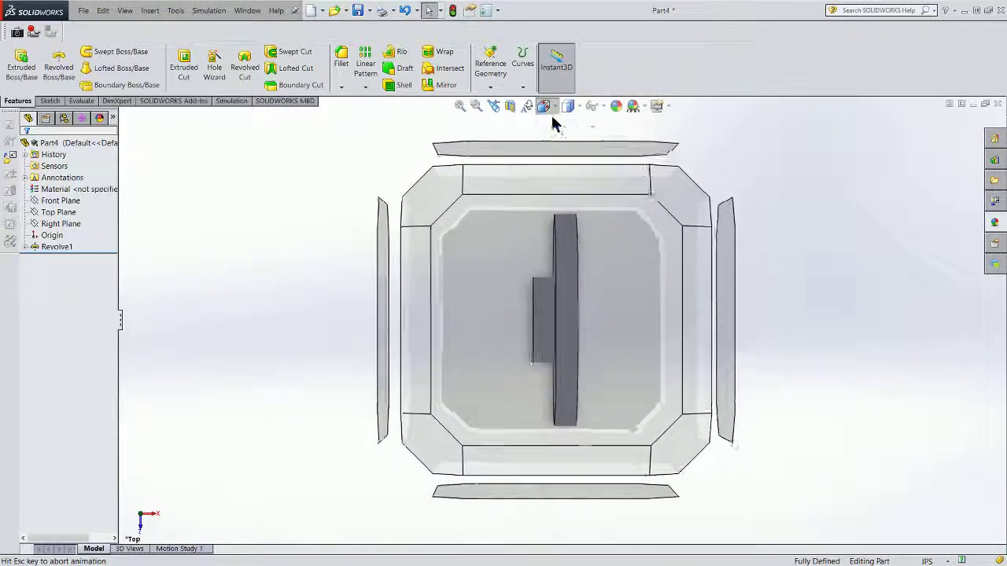
left_click(404, 332)
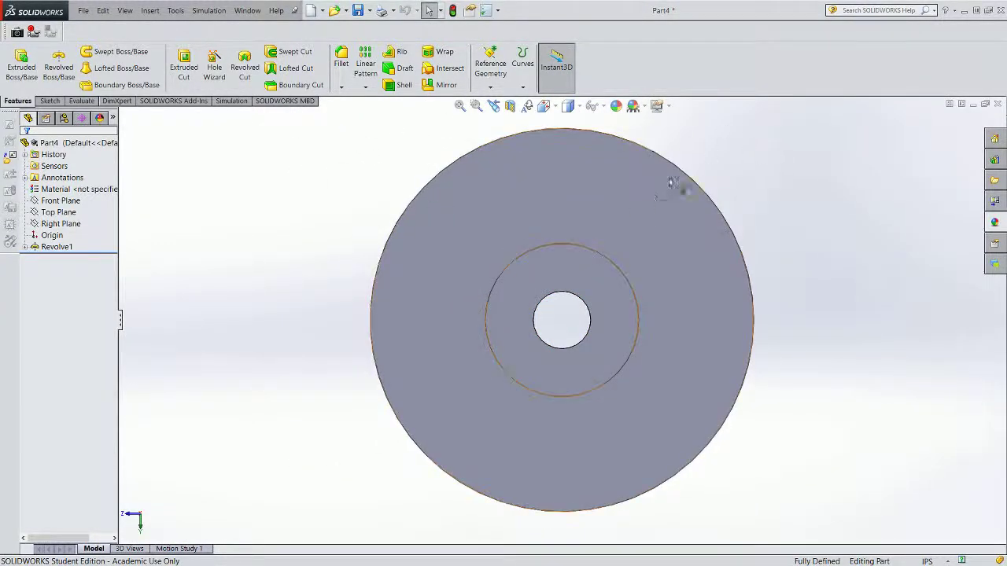
left_click(550, 107)
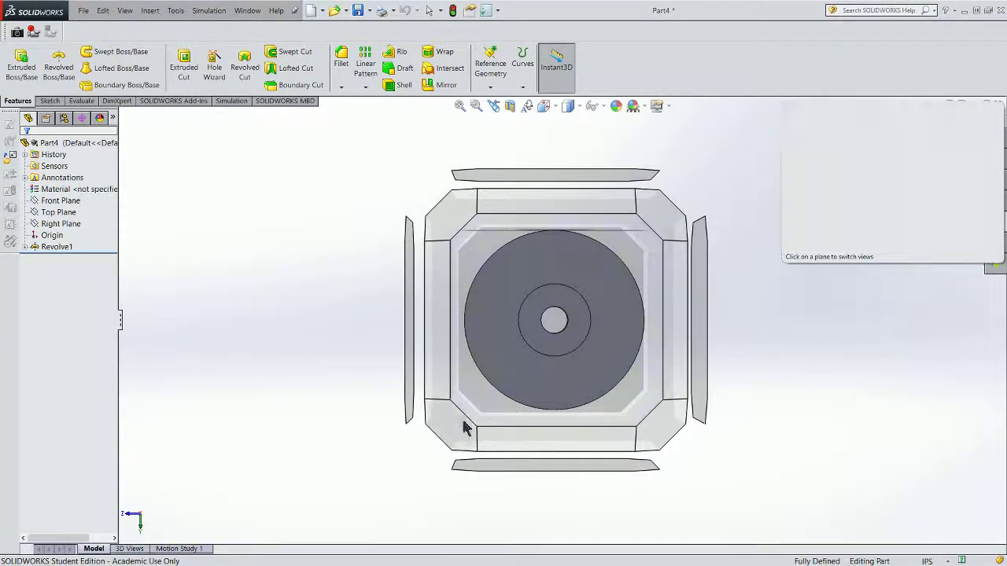
left_click(448, 387)
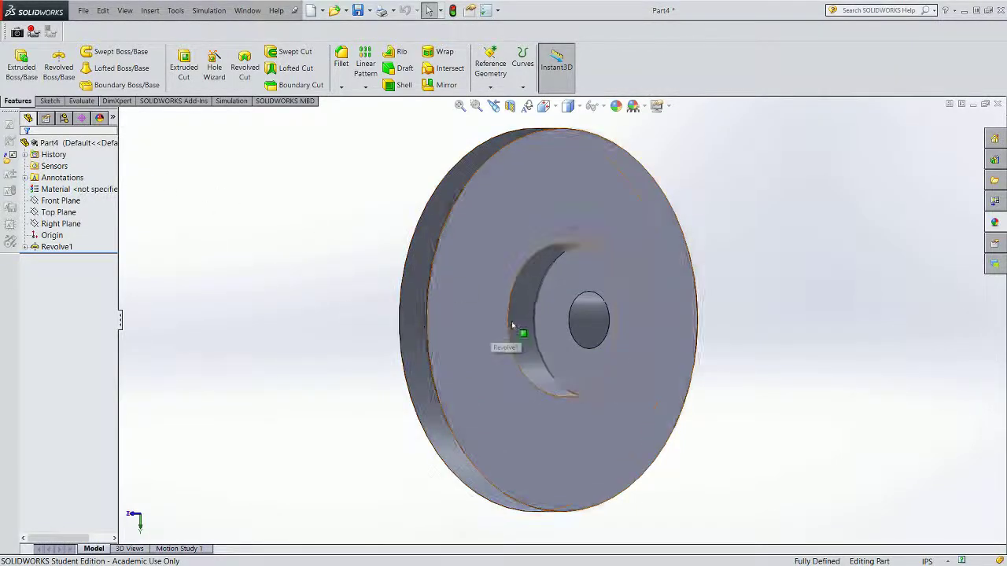
right_click_drag(251, 405, 298, 356)
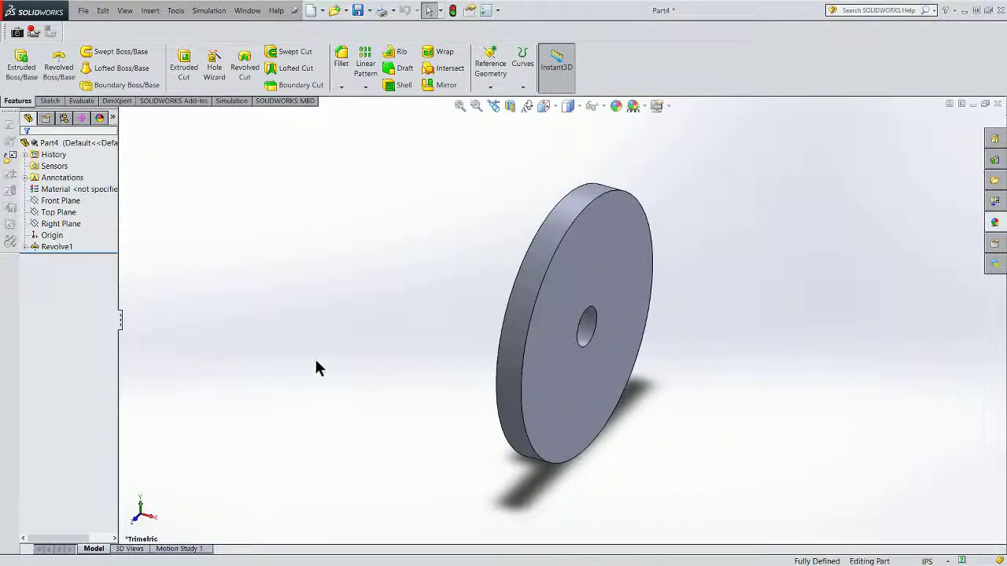
key("ctrl+1")
- Cycle through the Top, Front, Right, Back and Left views and zoom the Left view
right_click_drag(427, 439, 457, 446)
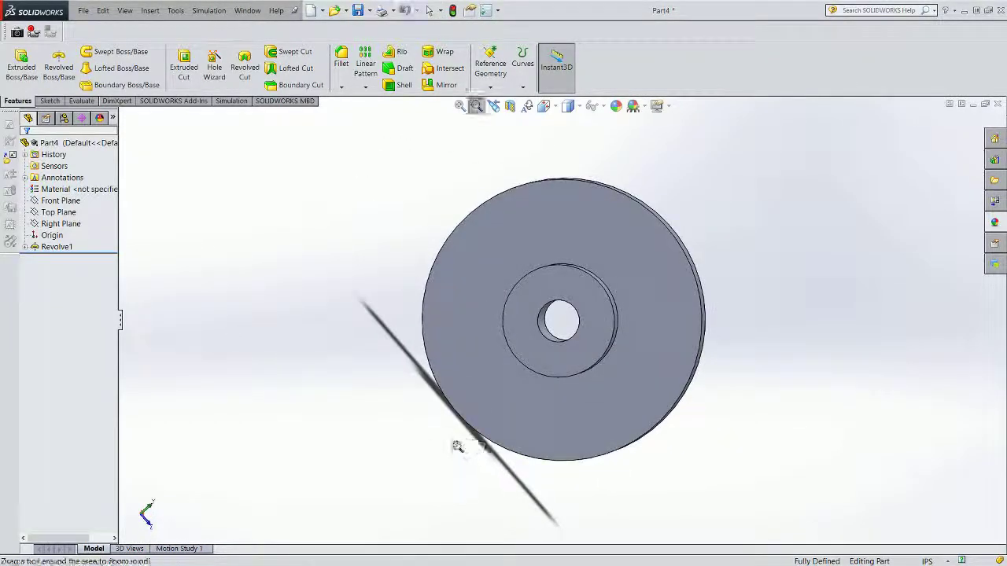
left_click(149, 508)
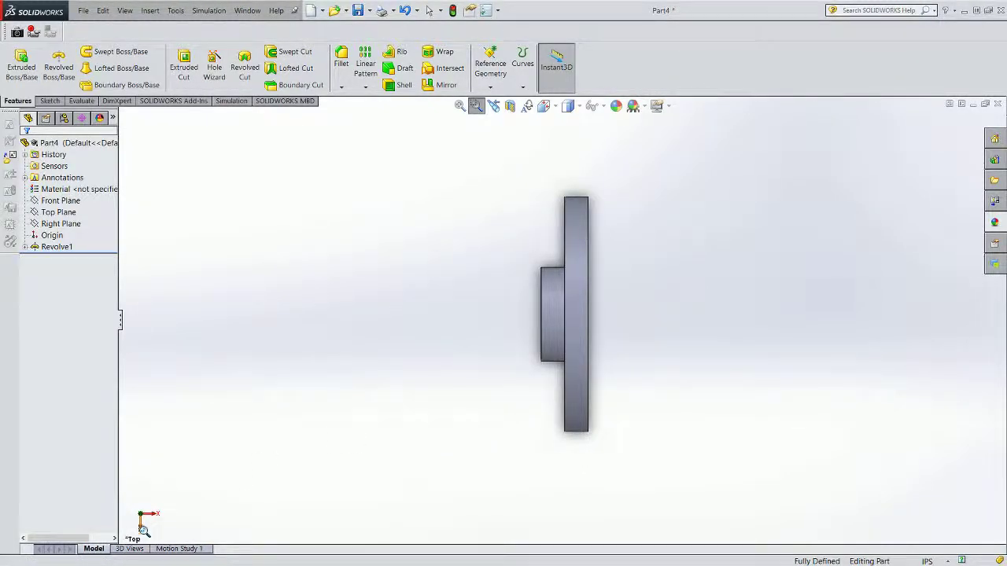
left_click(144, 531)
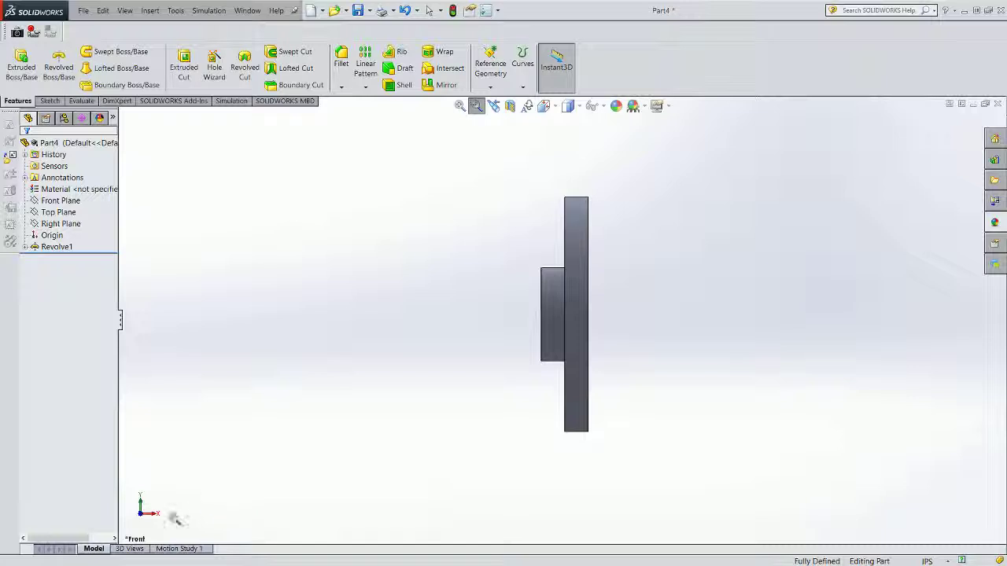
left_click(157, 514)
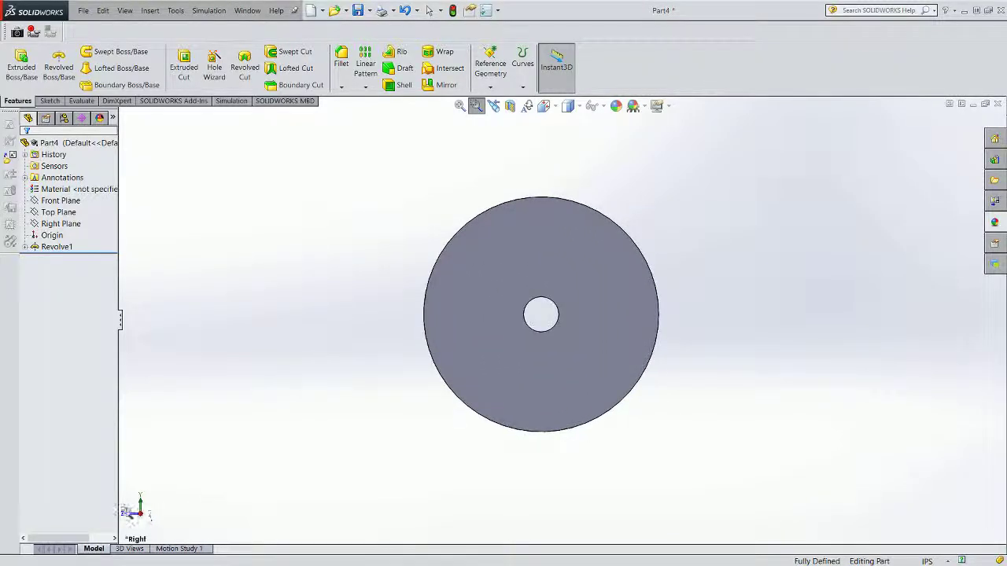
left_click(127, 515)
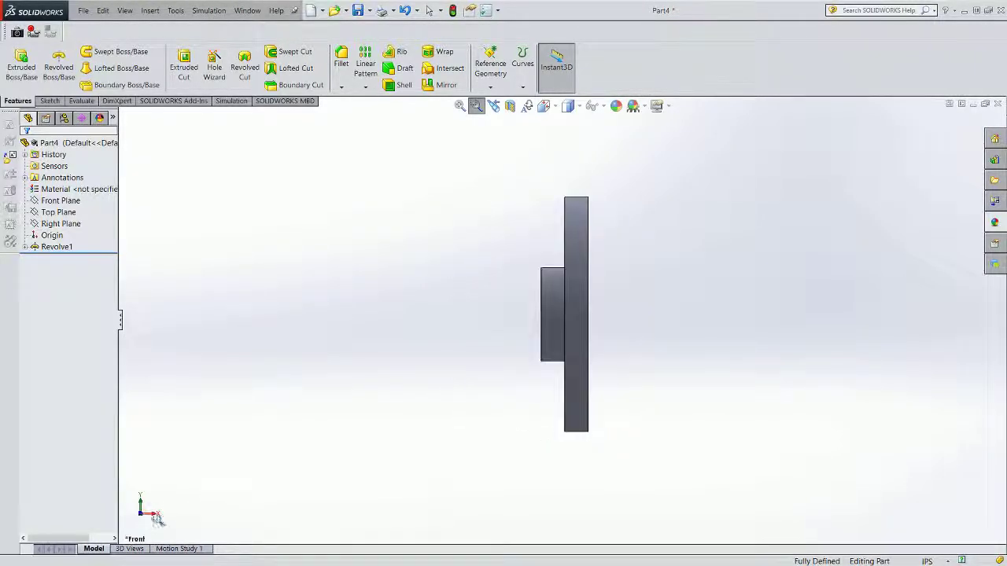
left_click(146, 515)
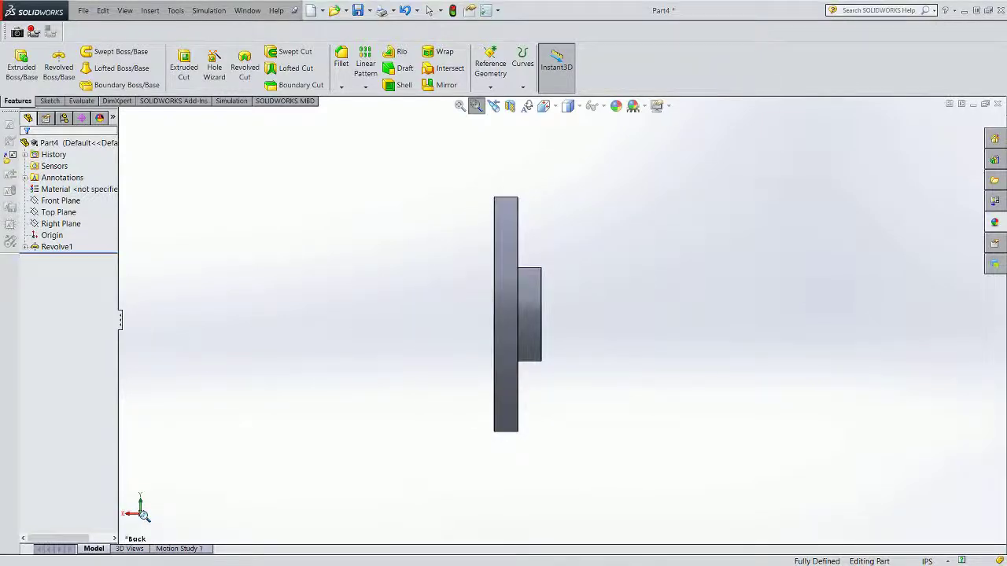
left_click(144, 515)
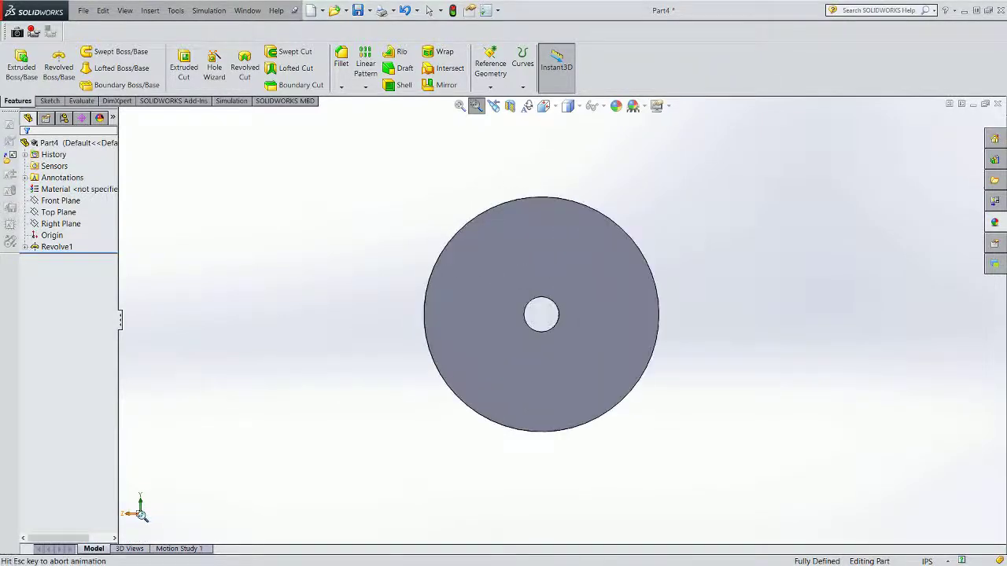
left_click(152, 517)
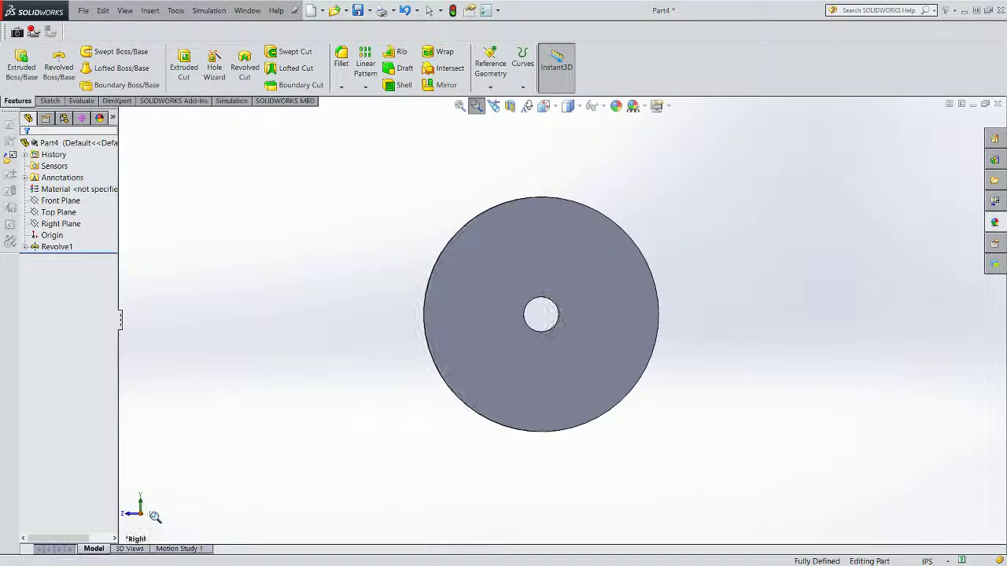
left_click(144, 516)
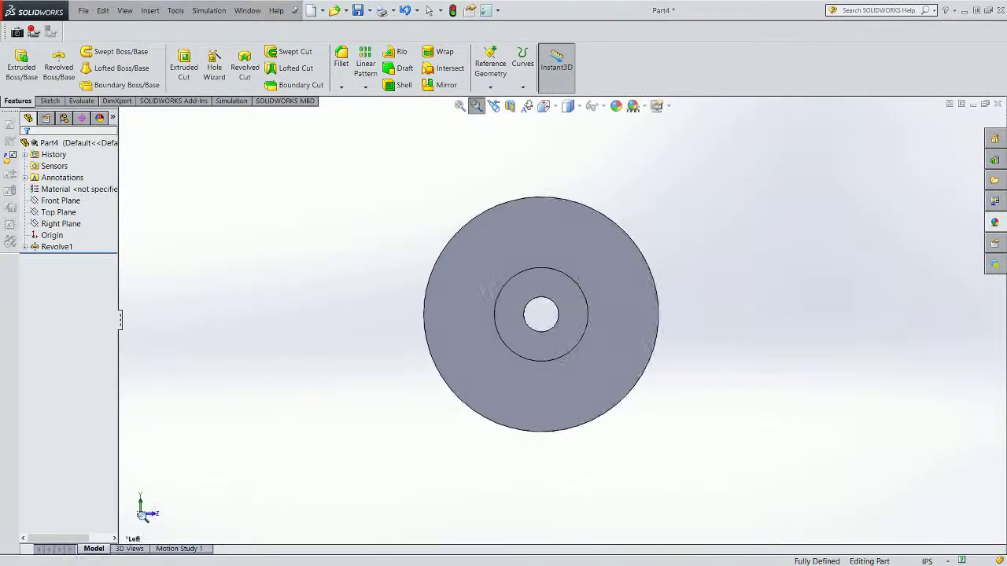
scroll(472, 344, "up", 3)
scroll(465, 347, "down", 2)
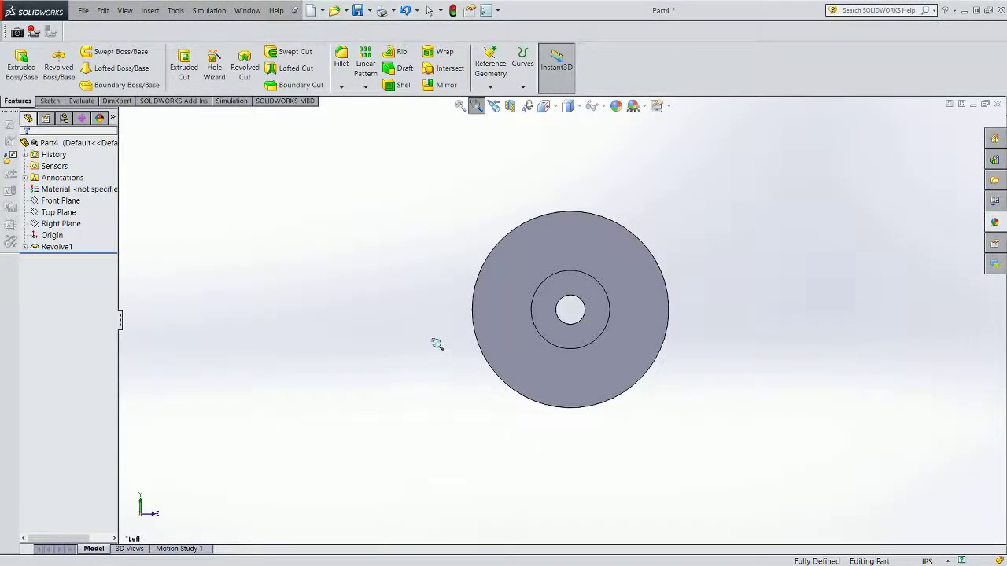
scroll(433, 342, "down", 1)
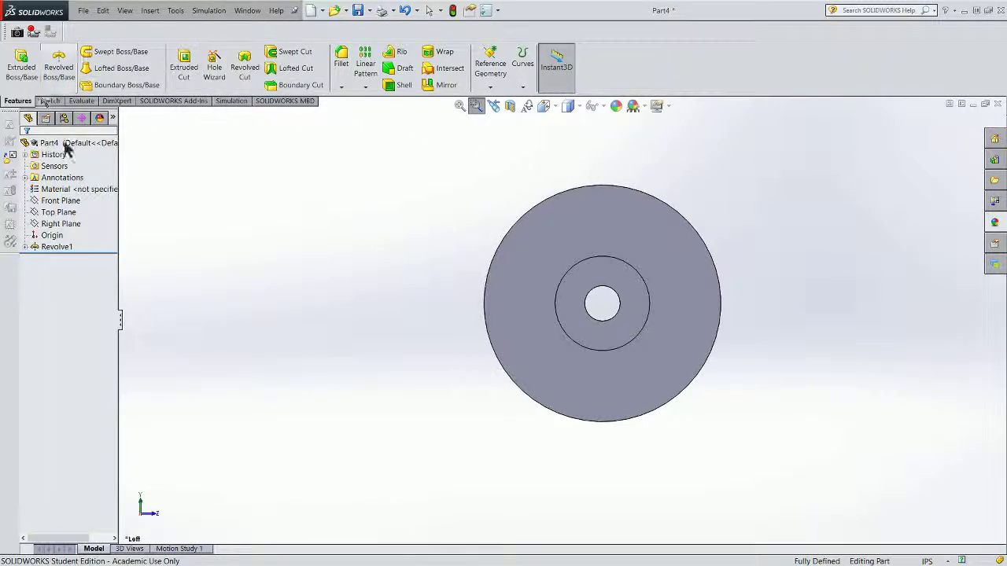
left_click(189, 67)
- Sketch a center rectangle just above the bore on the hub face
scroll(622, 296, "up", 5)
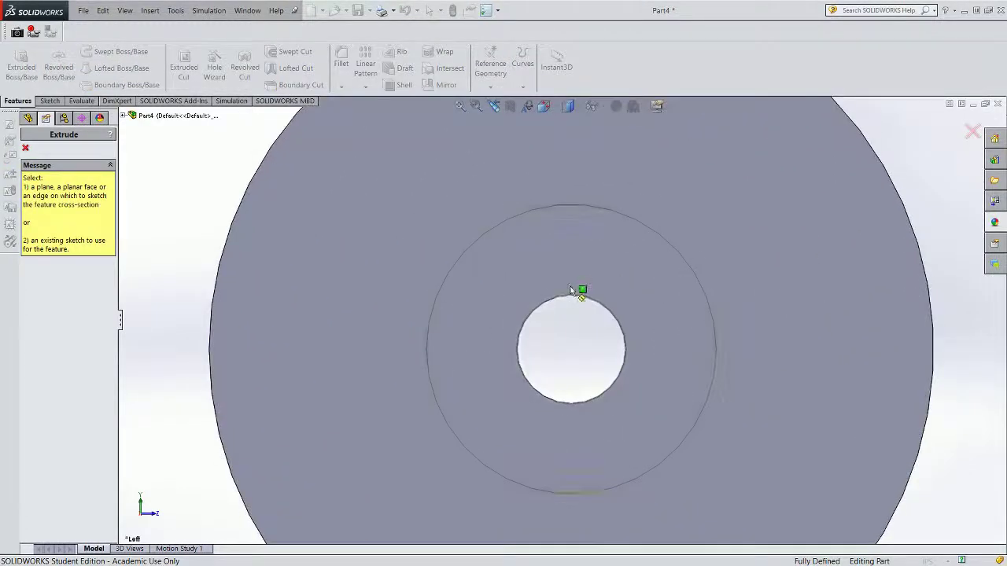
left_click(578, 289)
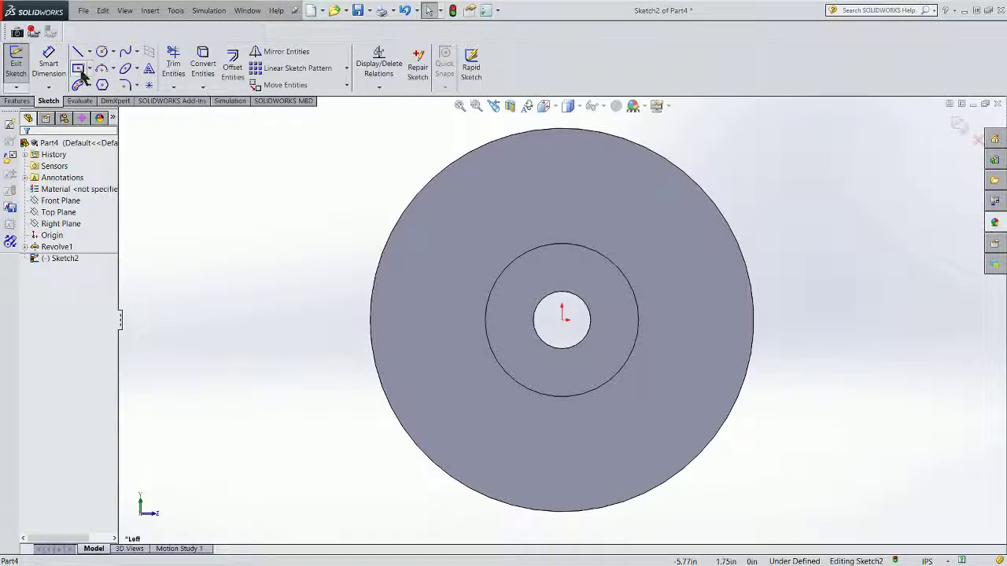
left_click(79, 70)
scroll(550, 247, "down", 3)
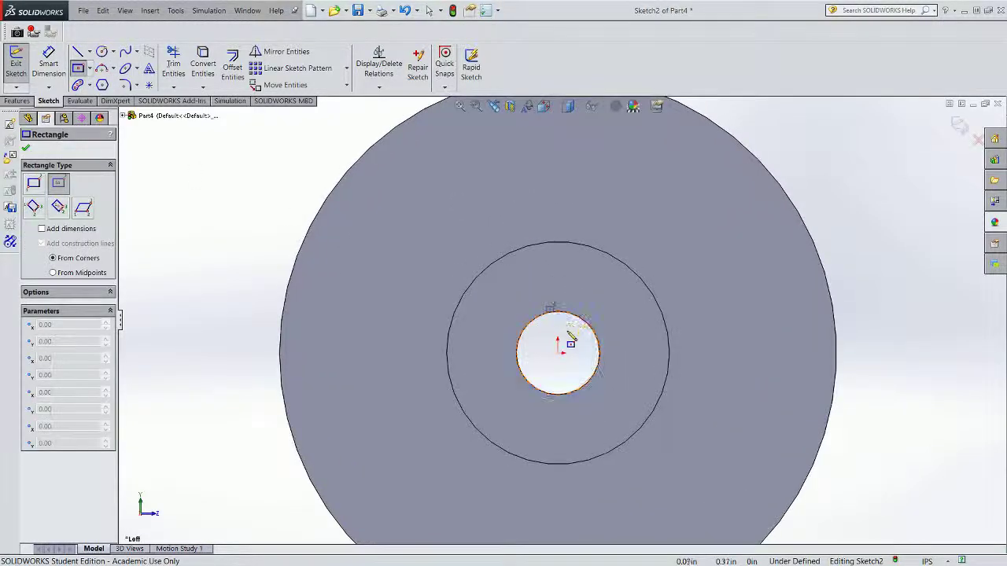
left_click(553, 296)
left_click(560, 306)
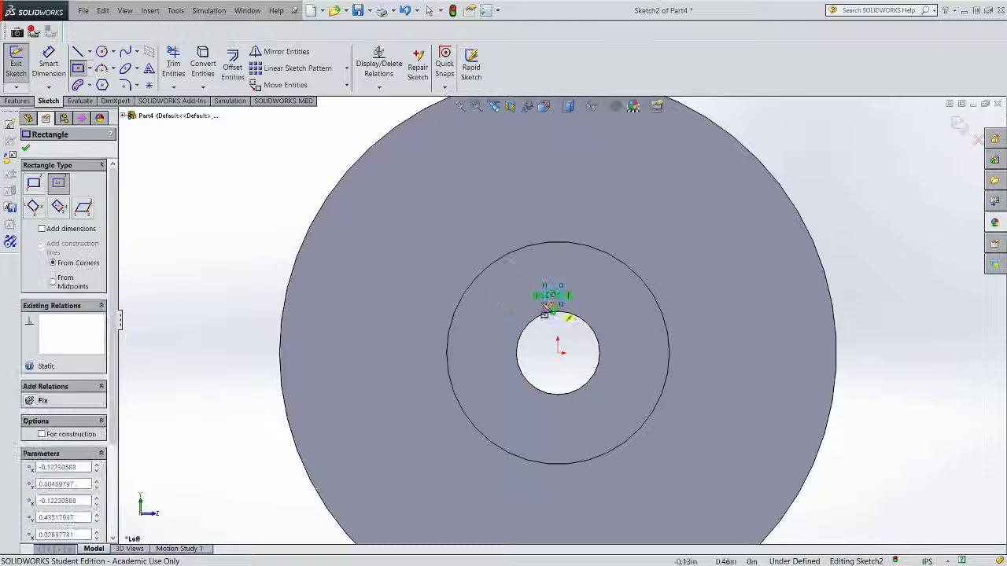
left_click(25, 151)
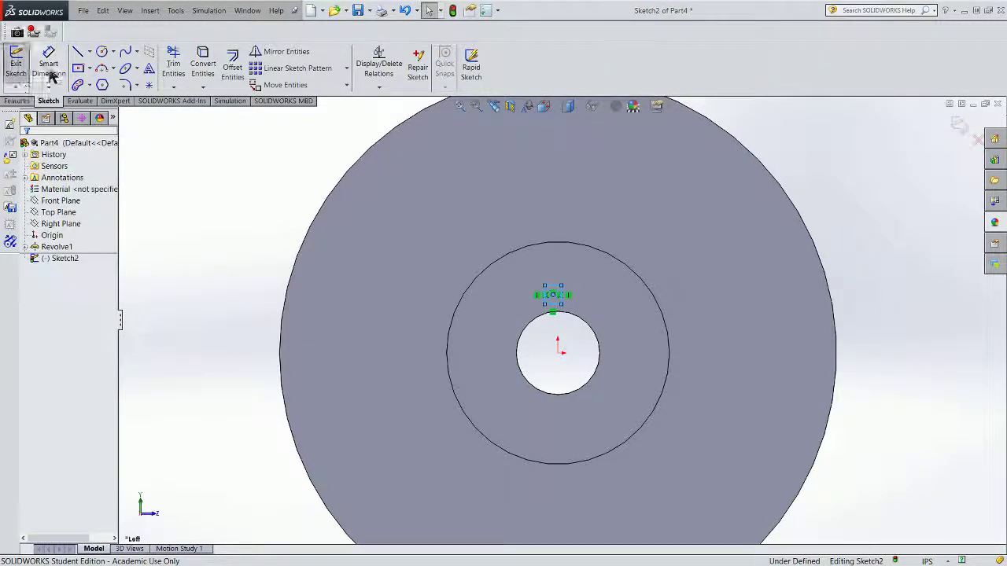
- Dimension the rectangle 0.25 in wide and 0.125 in tall
left_click(48, 63)
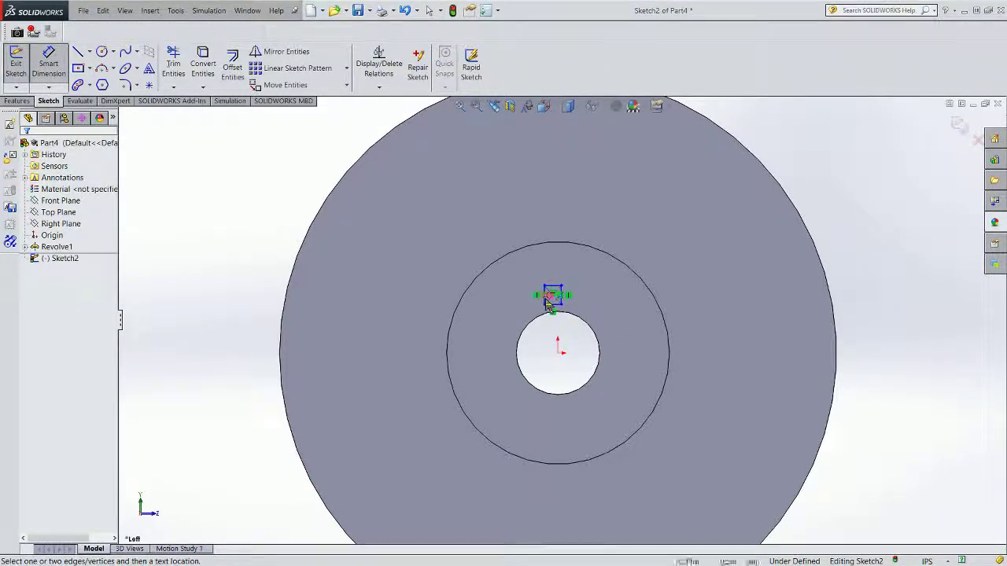
scroll(557, 302, "down", 3)
left_click(568, 303)
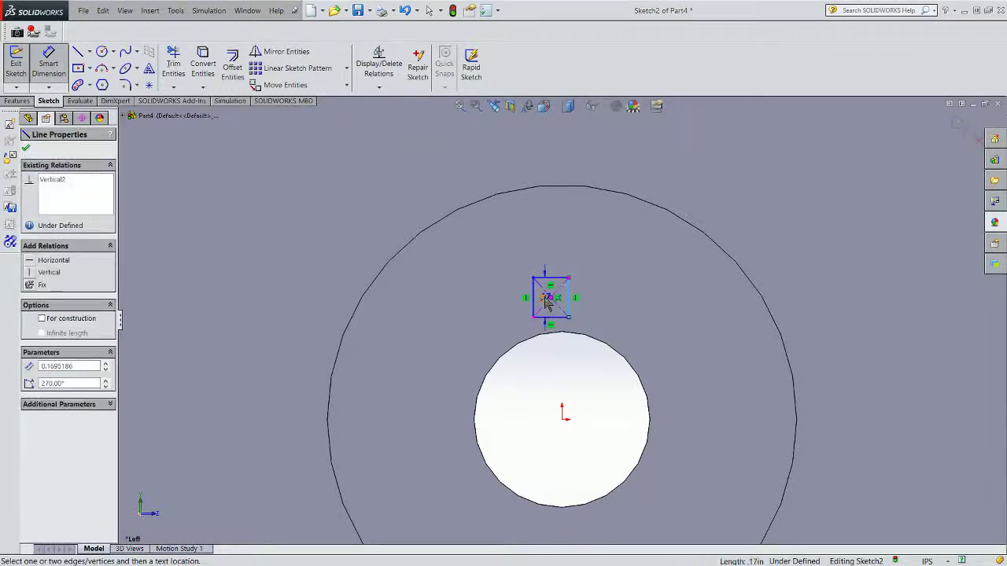
left_click(536, 305)
left_click(538, 265)
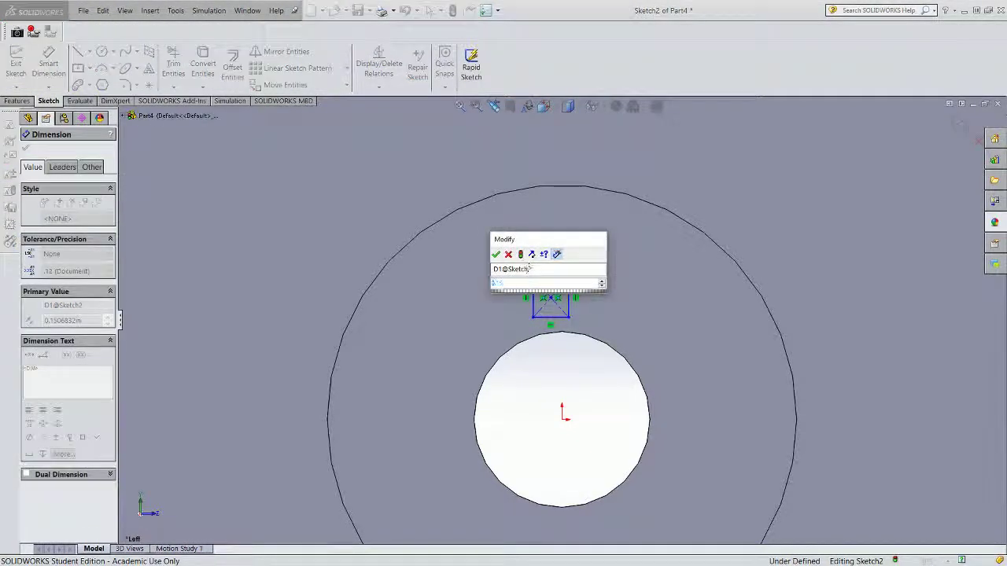
type("0.25")
key("Return")
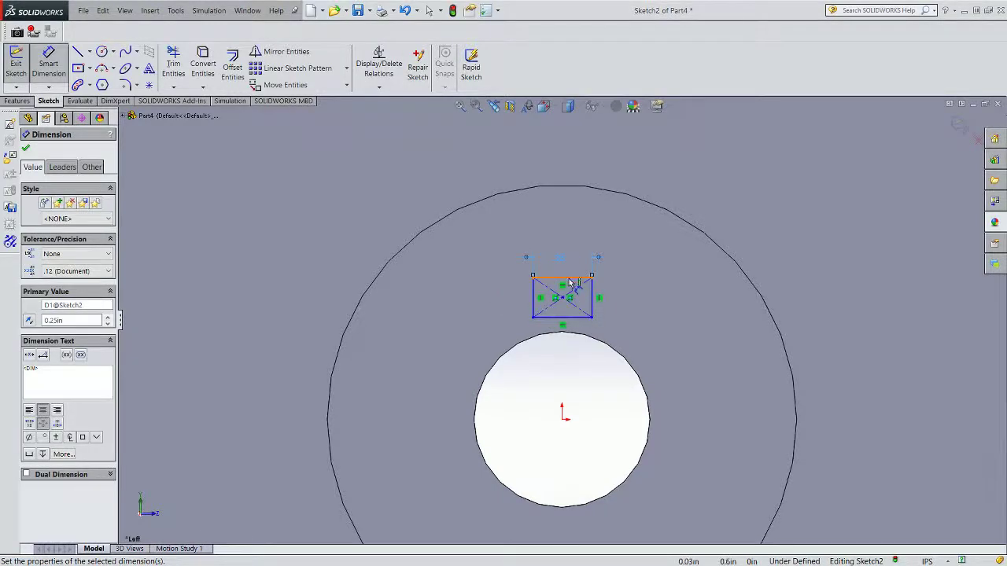
left_click(570, 278)
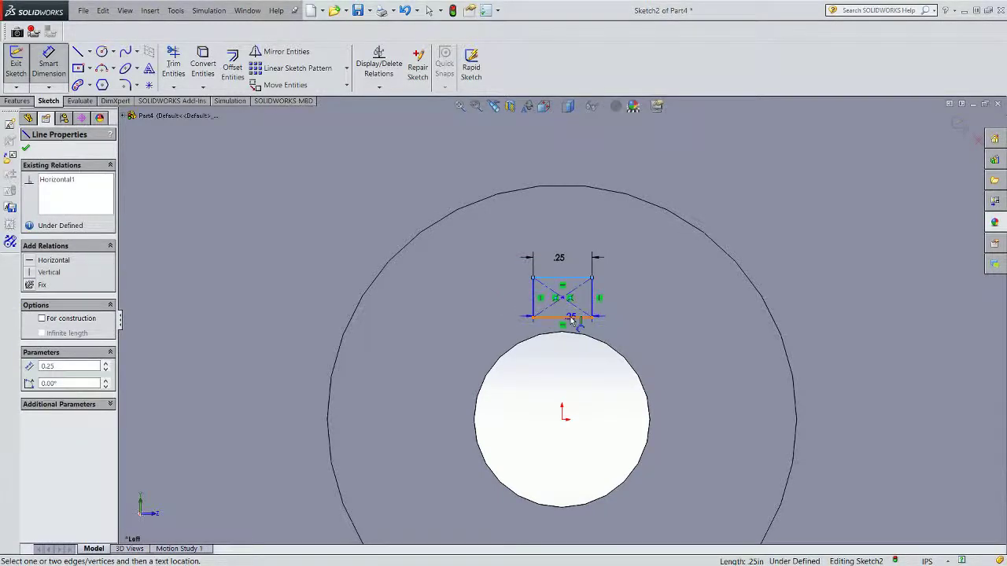
left_click(573, 317)
left_click(634, 310)
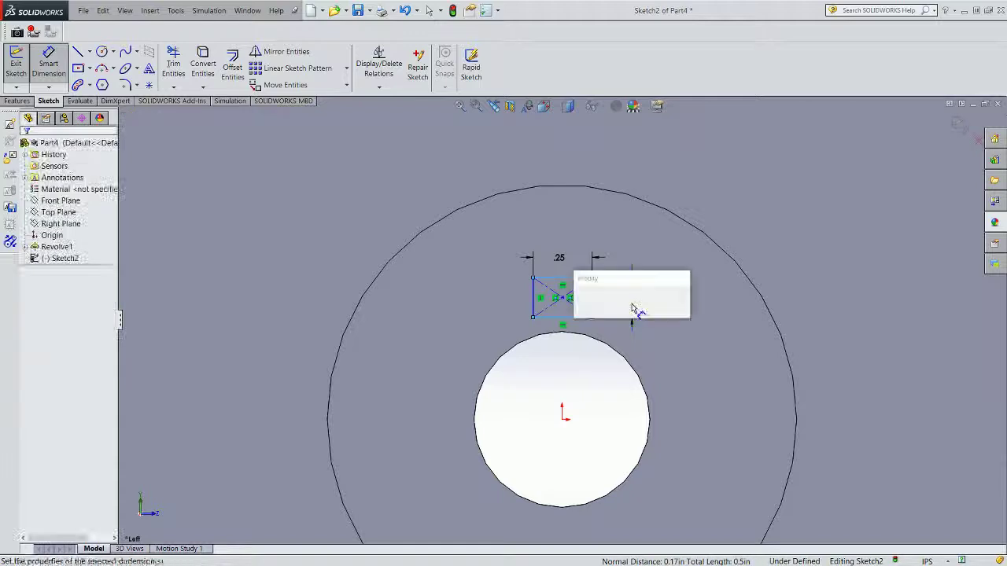
type(".1236")
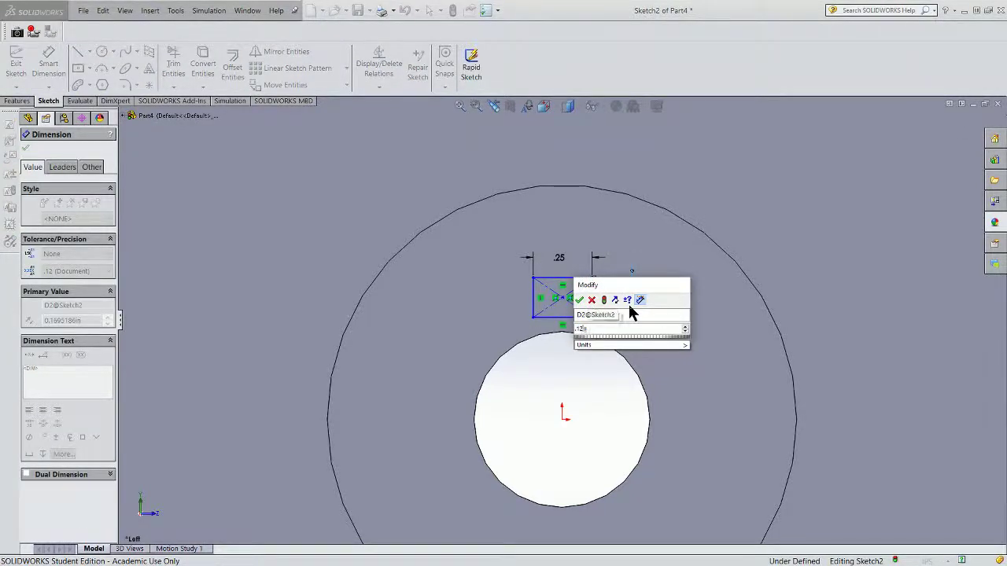
key("Return")
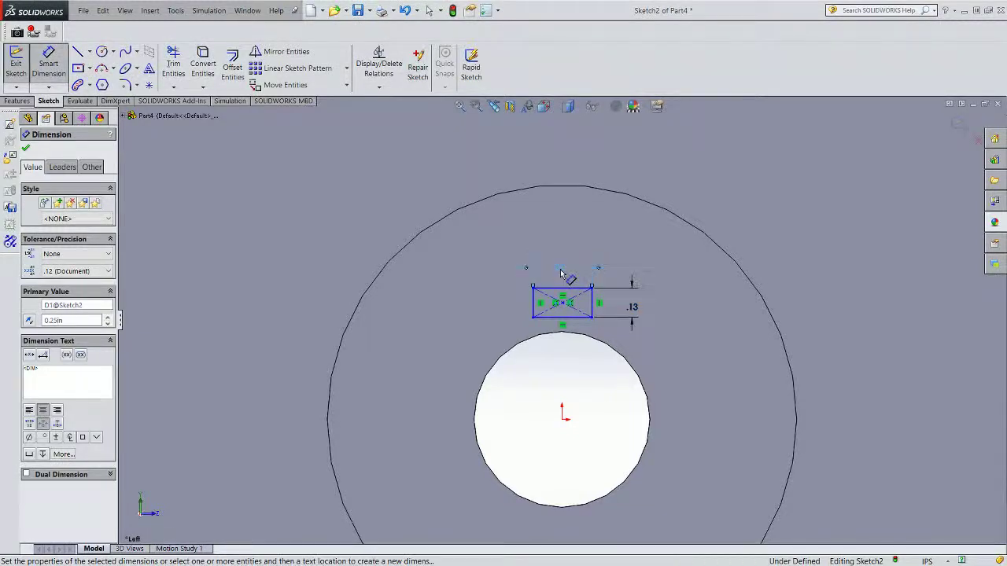
- Correct the rectangle's width to 0.125 in, making it a square
double_click(560, 270)
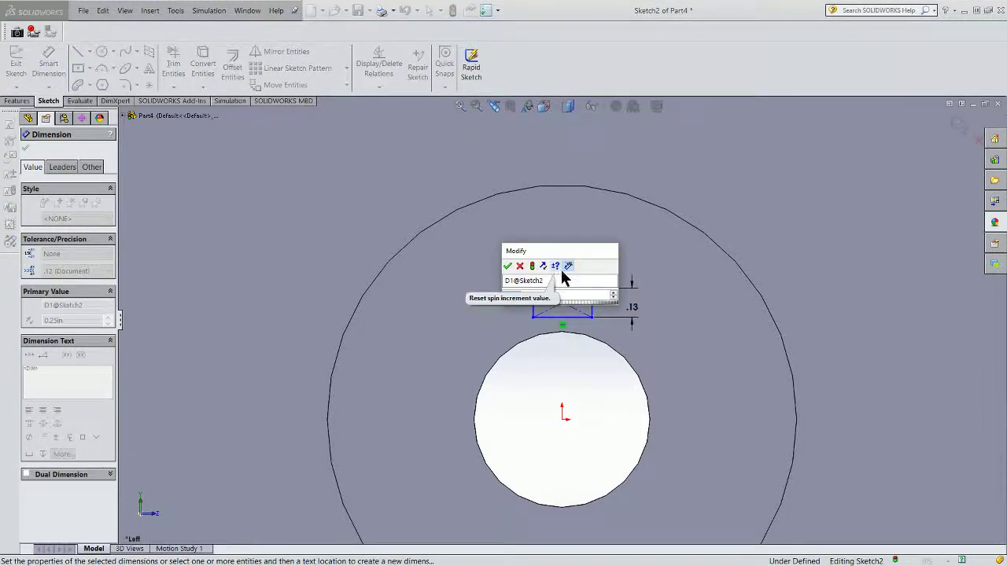
type("1.25")
key("Return")
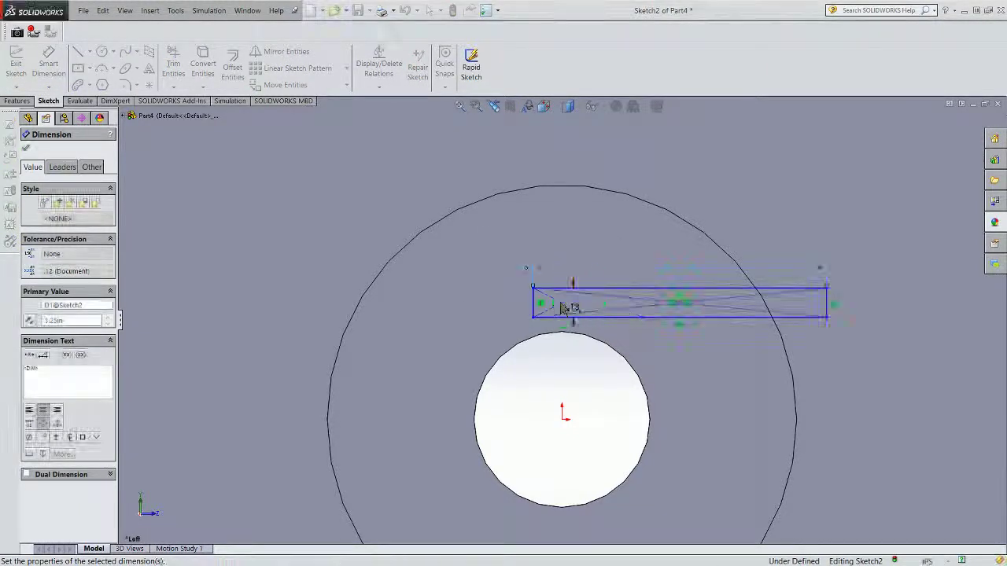
left_click(663, 277)
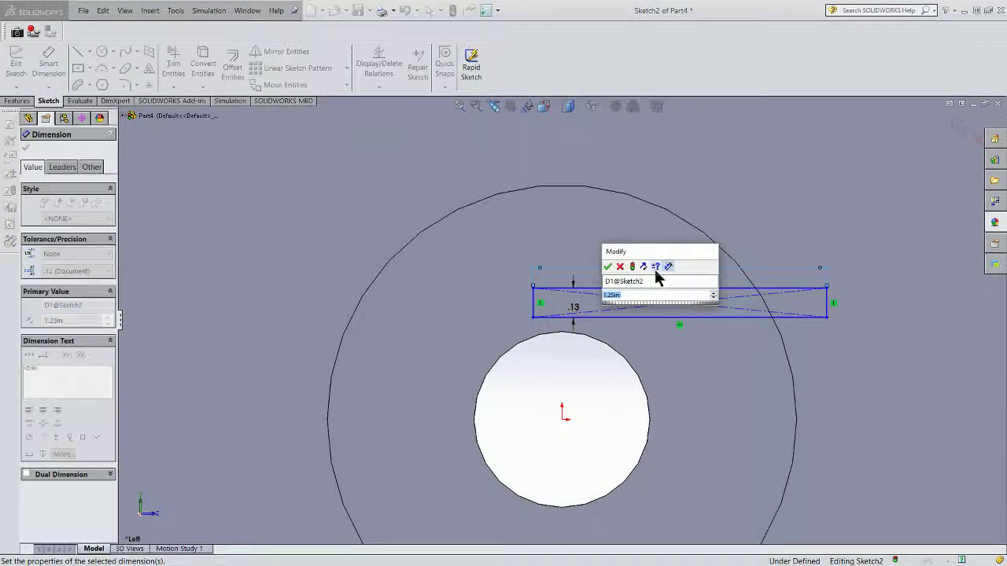
type(".125")
key("Return")
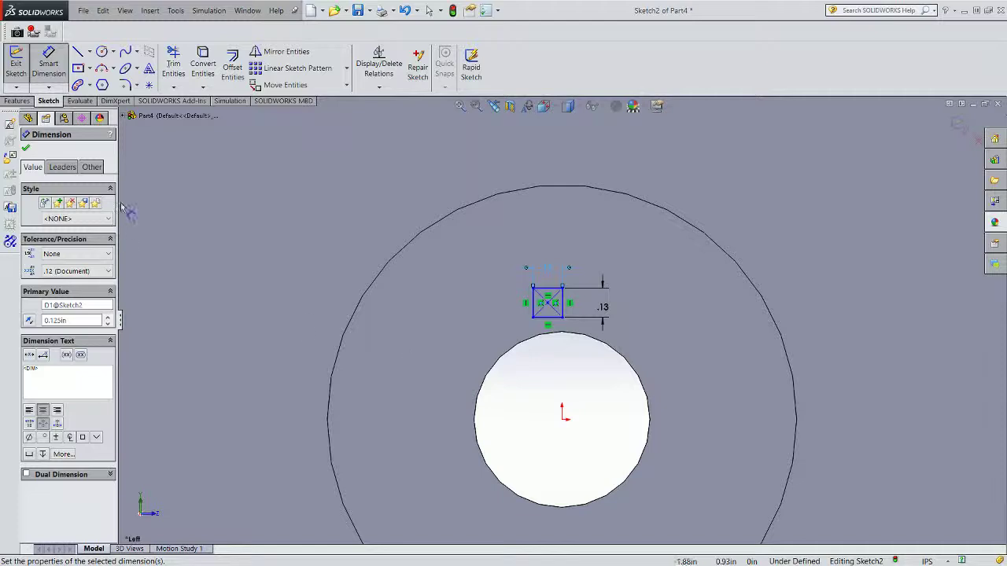
- Relate the square's centre Vertical to the origin, deleting the accidental Horizontal relation
left_click(379, 88)
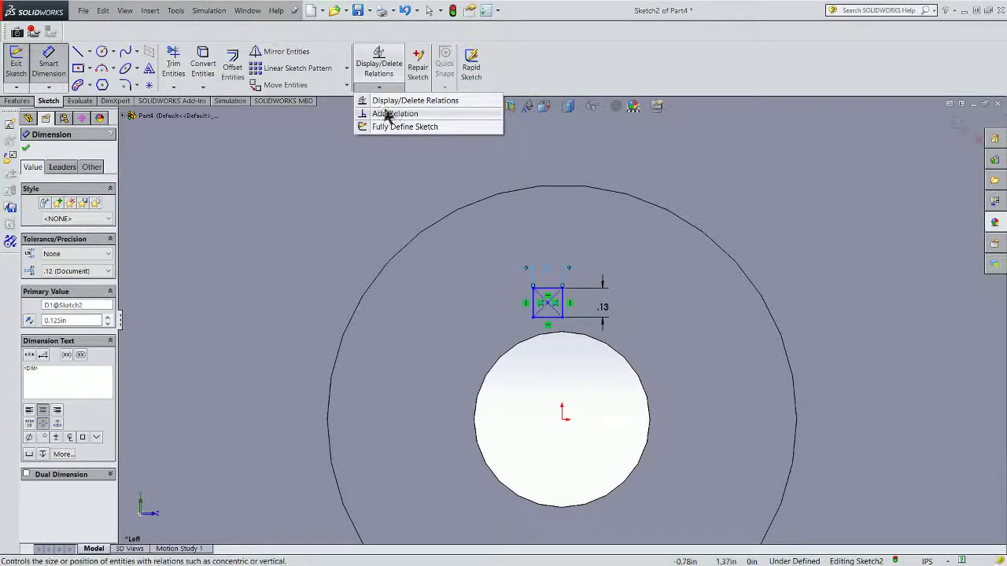
left_click(373, 115)
left_click(548, 303)
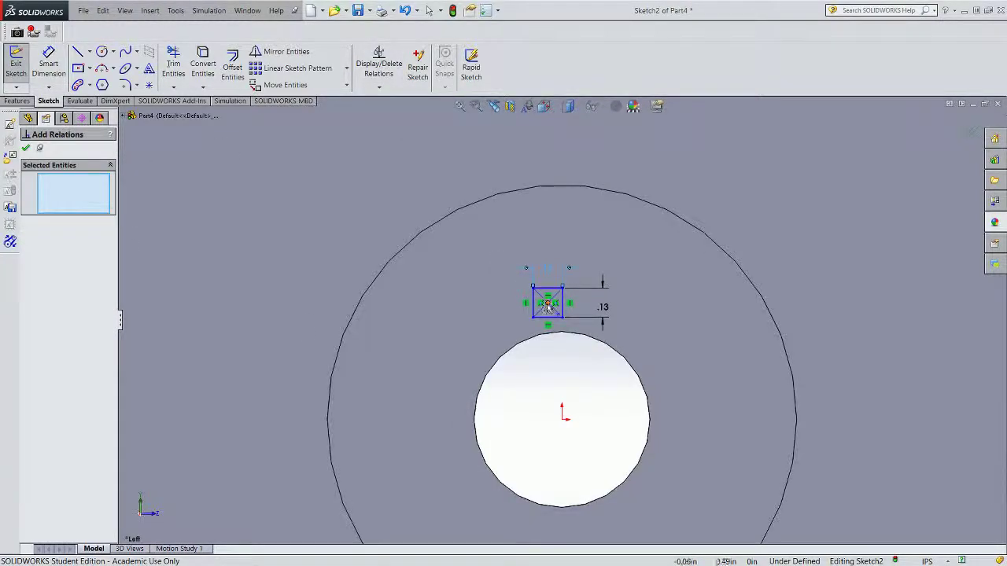
left_click(563, 418)
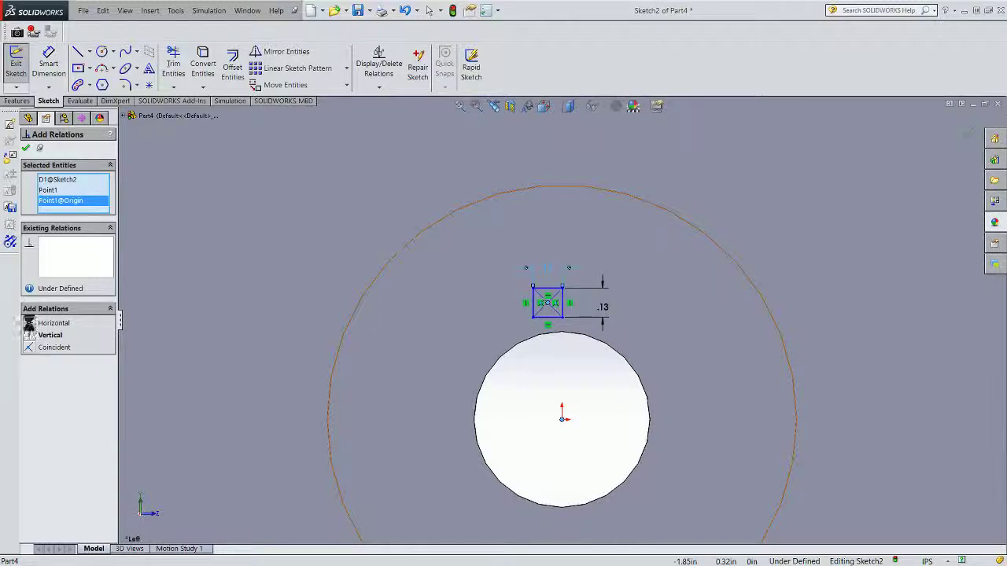
left_click(31, 323)
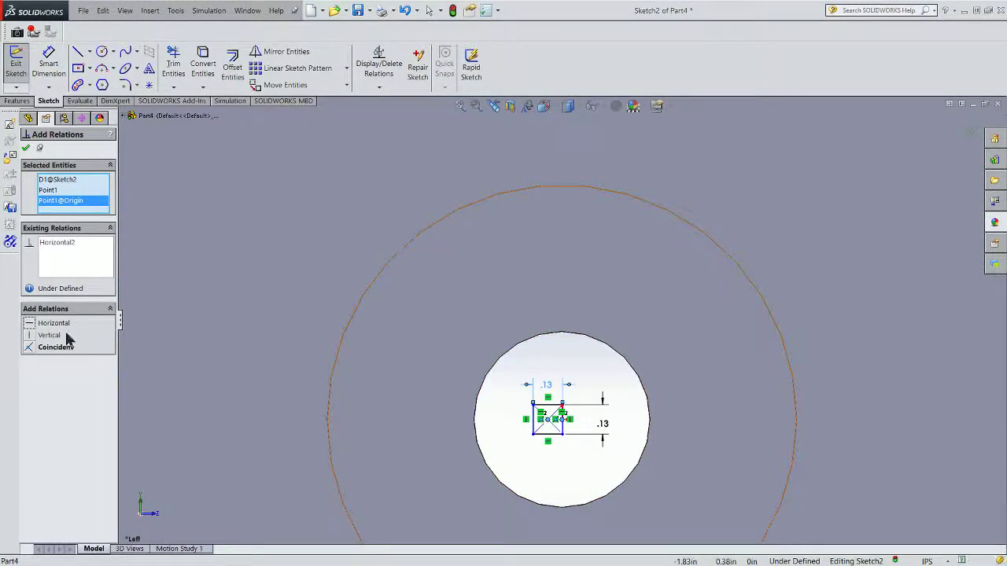
left_click(33, 335)
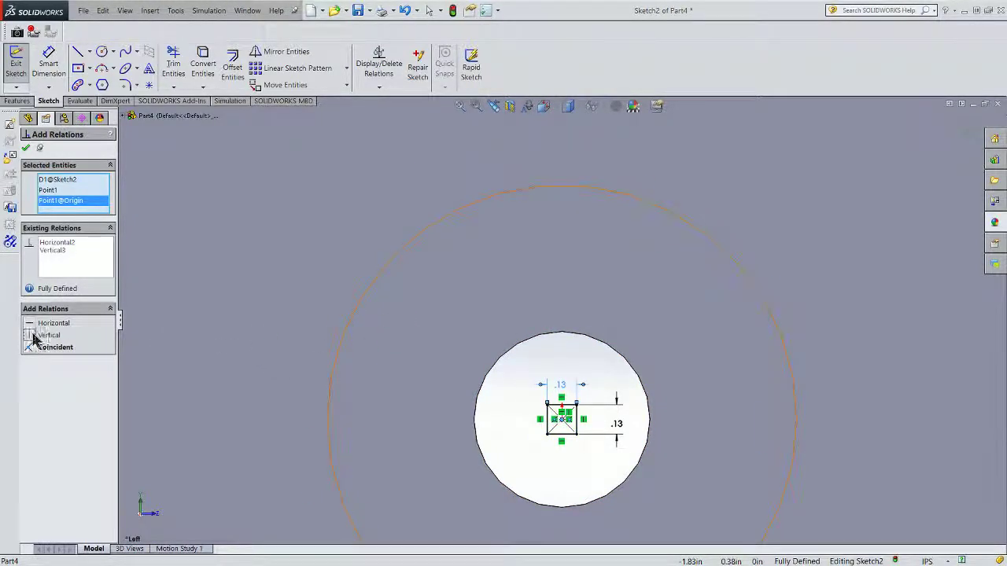
left_click(57, 243)
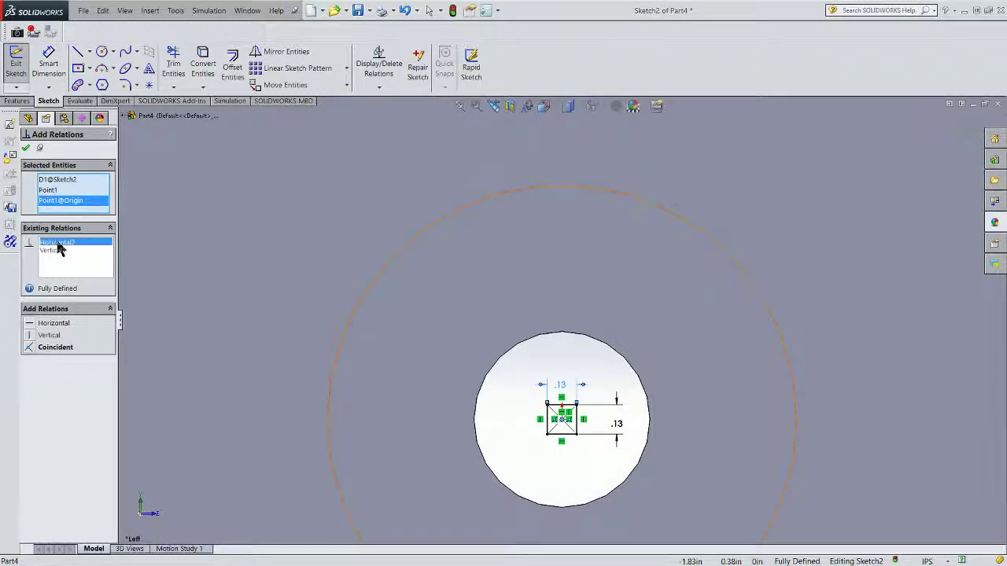
right_click(71, 244)
left_click(81, 260)
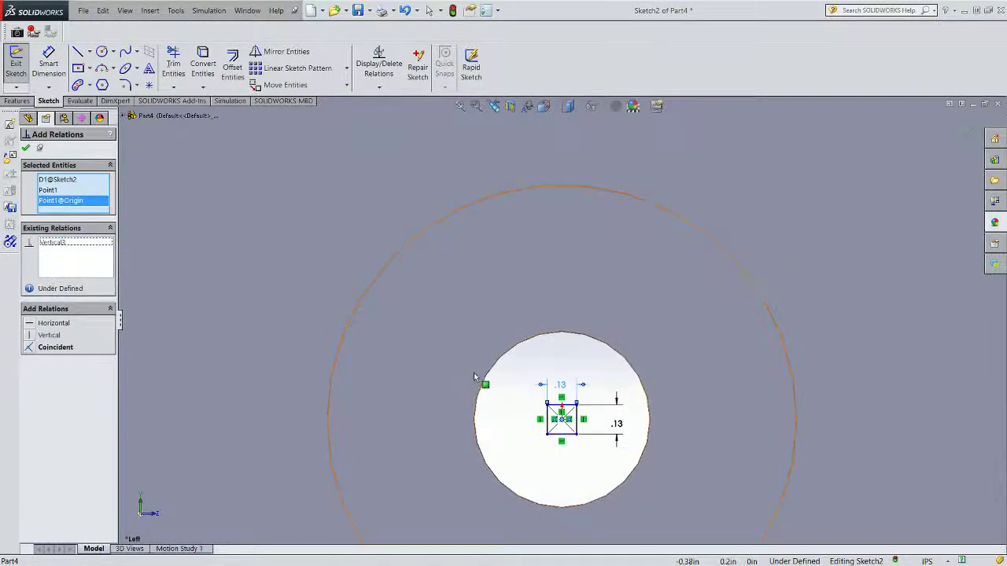
left_click(26, 149)
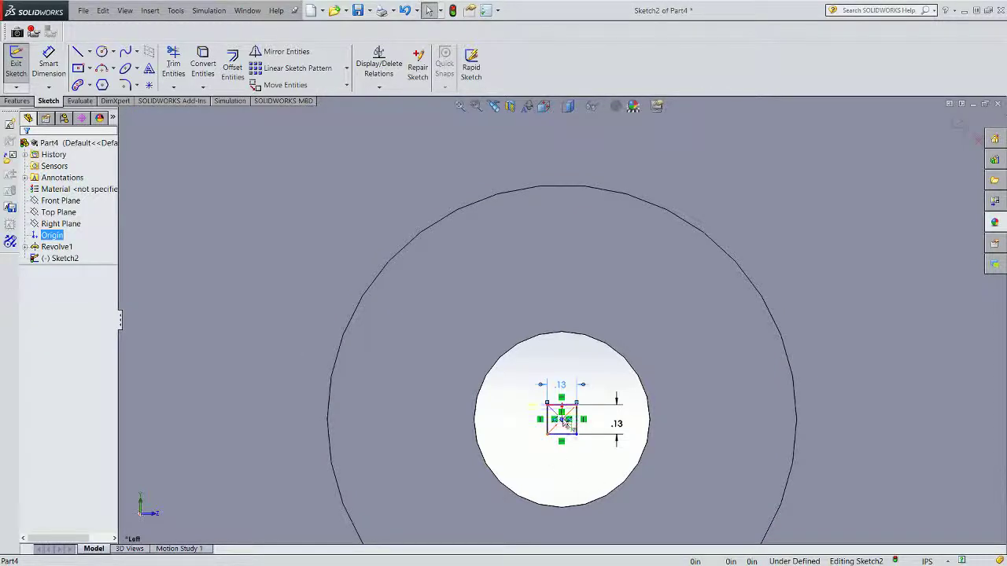
- Drag the keyway square up above the bore circle and pick its bottom-left corner
left_click_drag(565, 423, 562, 298)
scroll(567, 310, "down", 2)
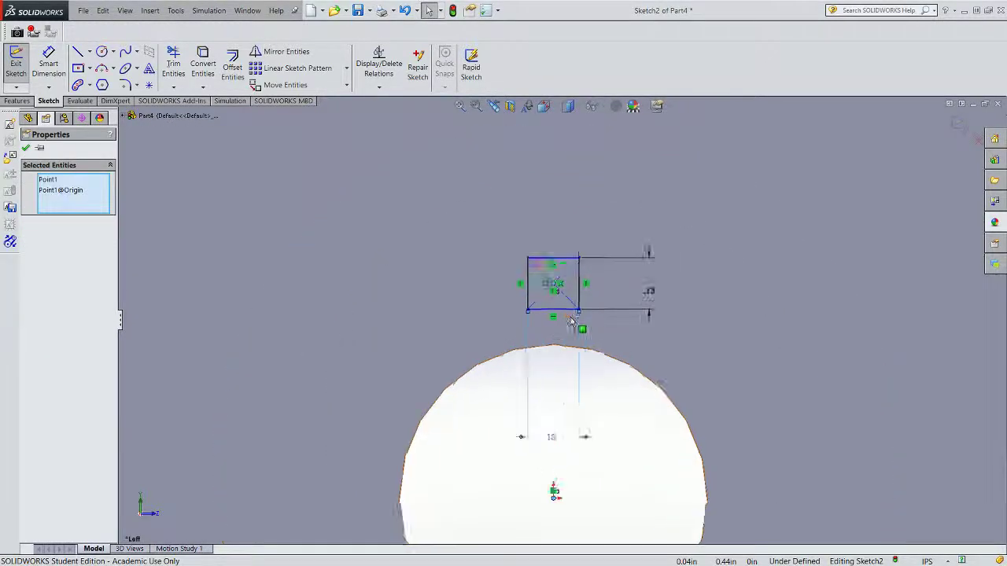
left_click_drag(518, 309, 525, 355)
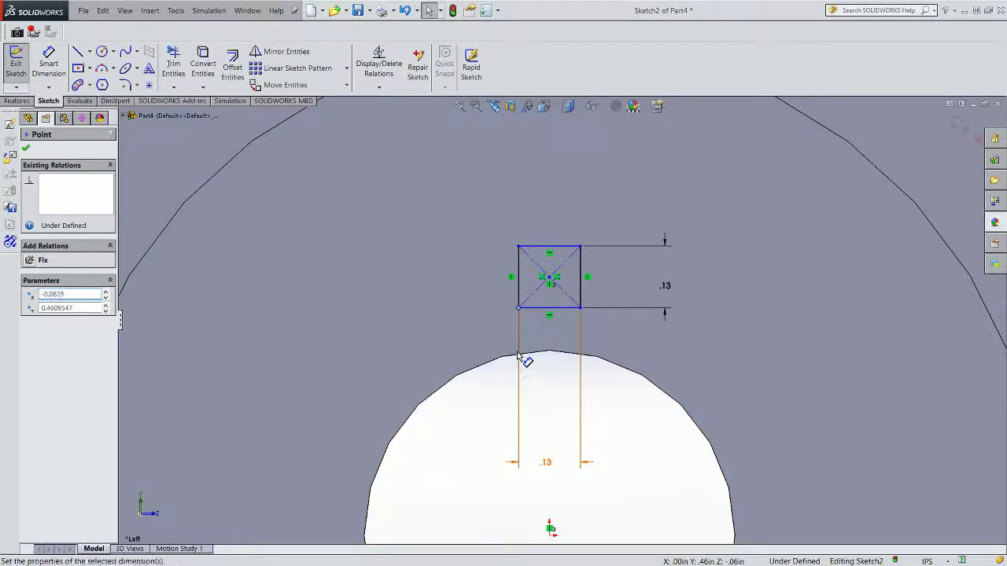
left_click(519, 356)
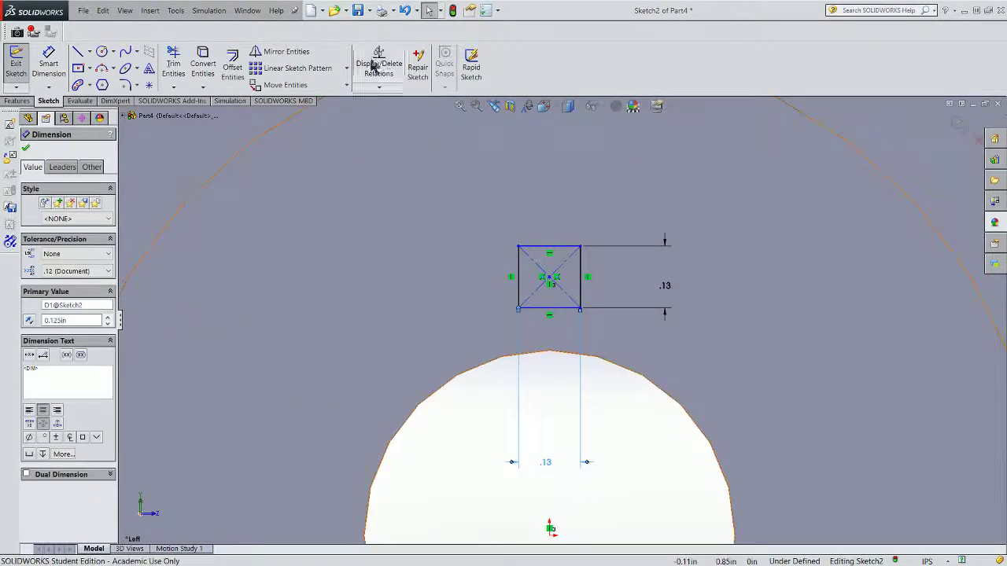
- Make the square's bottom-left corner coincident with the bore edge, then exit the sketch
left_click(379, 87)
left_click(384, 114)
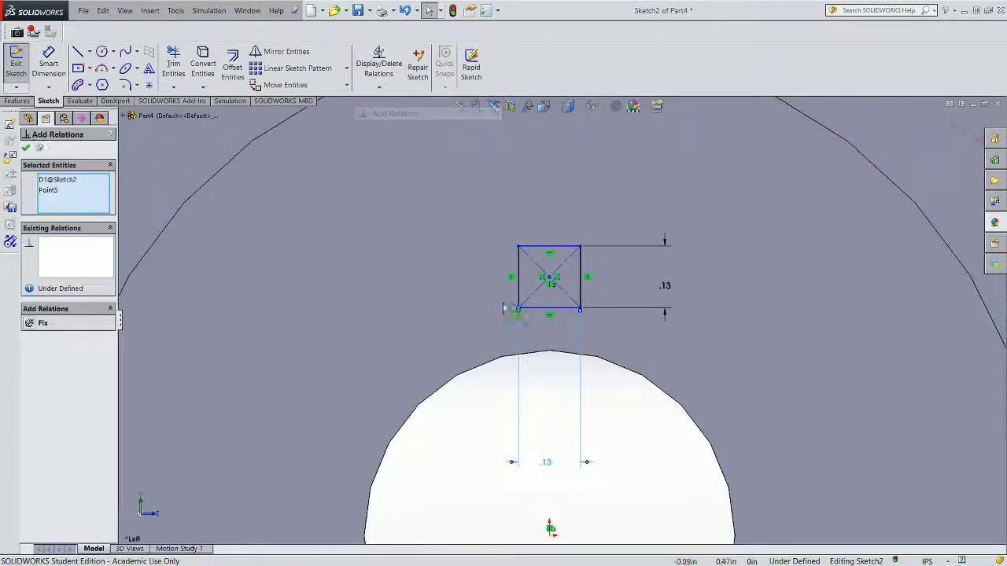
left_click(524, 358)
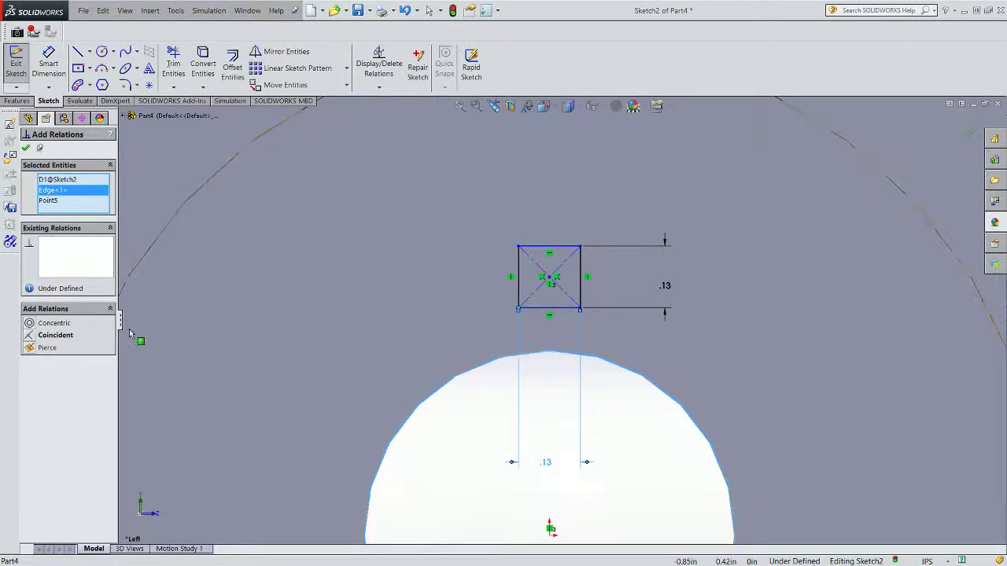
left_click(31, 337)
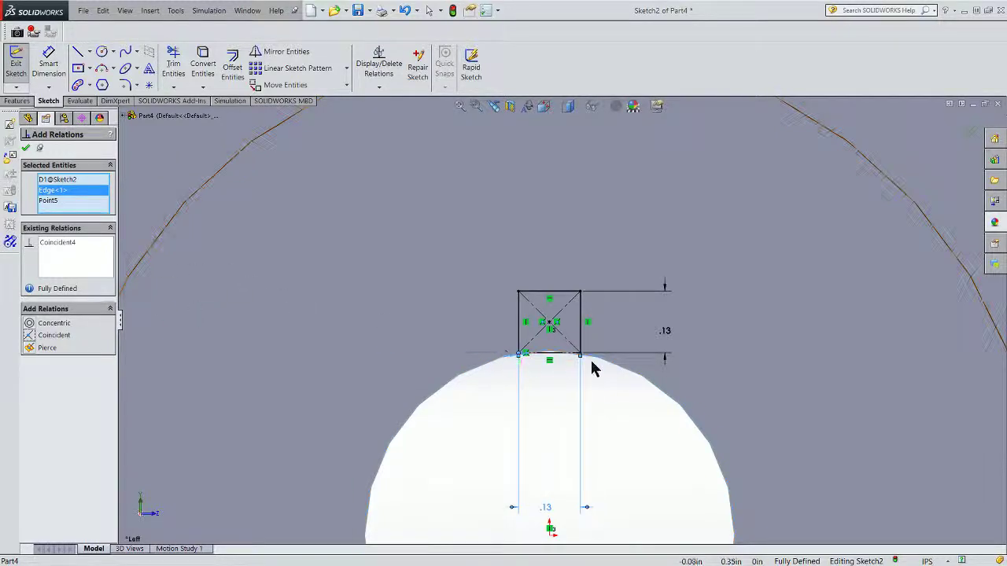
left_click(26, 149)
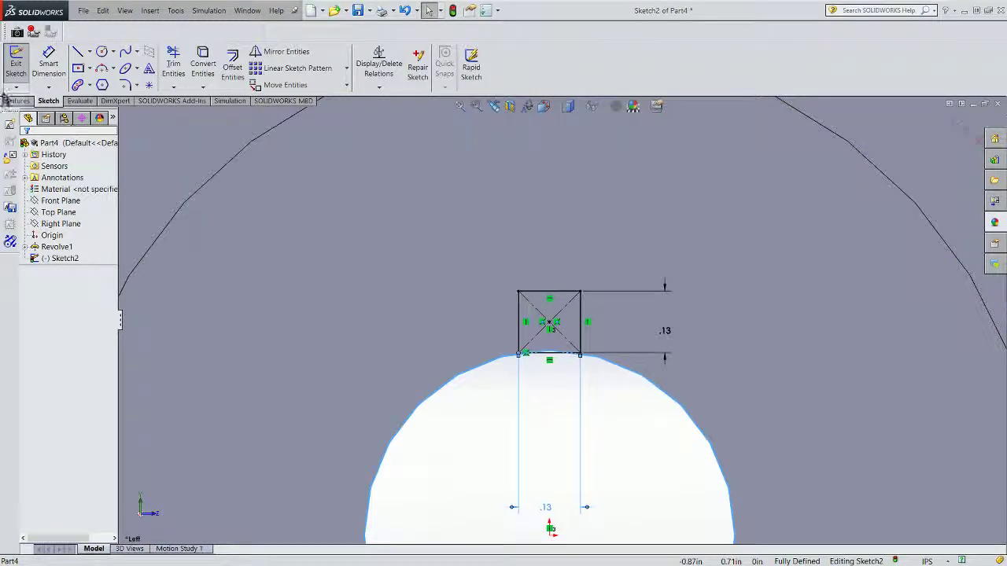
left_click(16, 63)
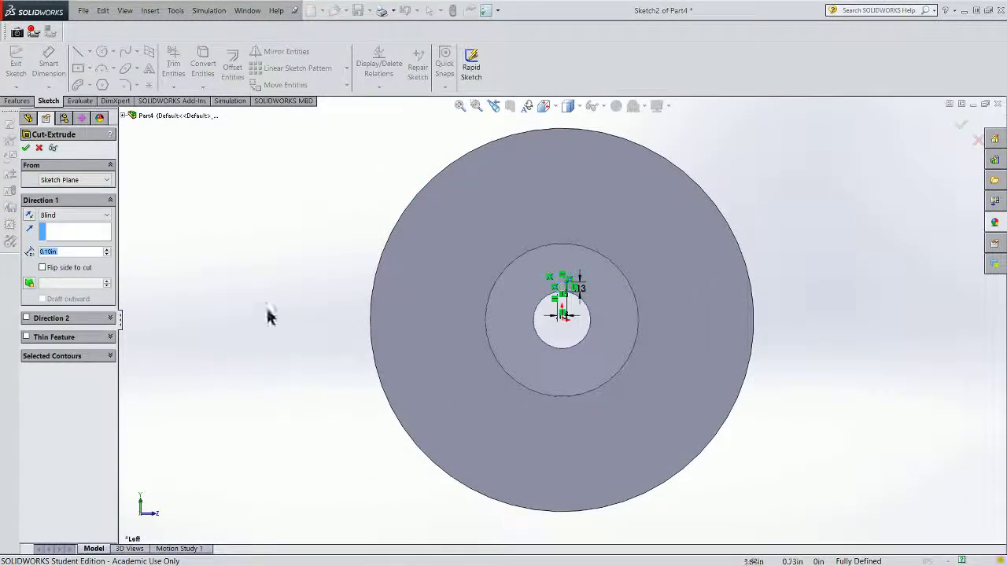
- Set the keyway extruded cut to Through All and accept it
left_click(93, 216)
left_click(79, 234)
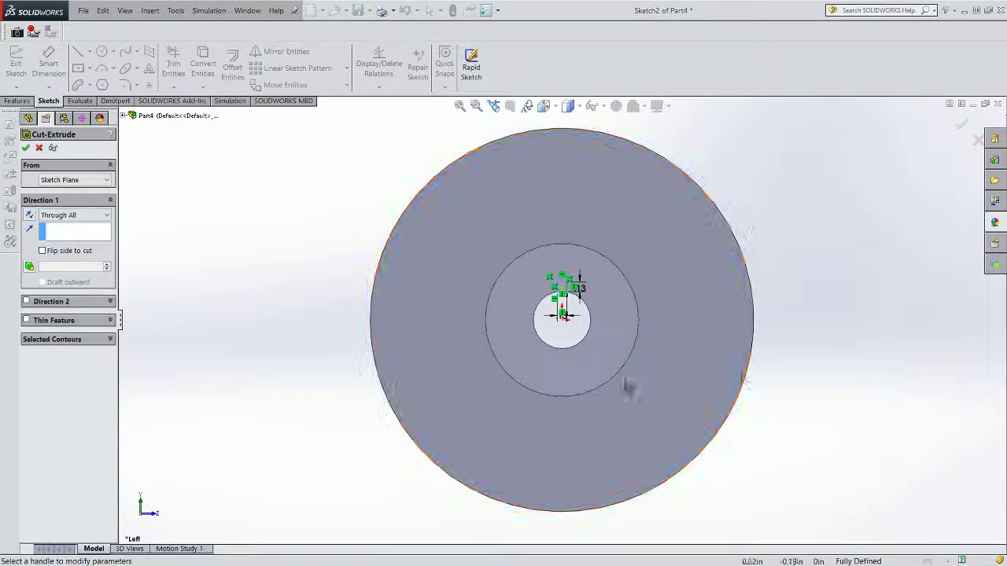
mouse_move(739, 375)
middle_mouse_down()
mouse_move(541, 383)
mouse_move(254, 268)
middle_mouse_up()
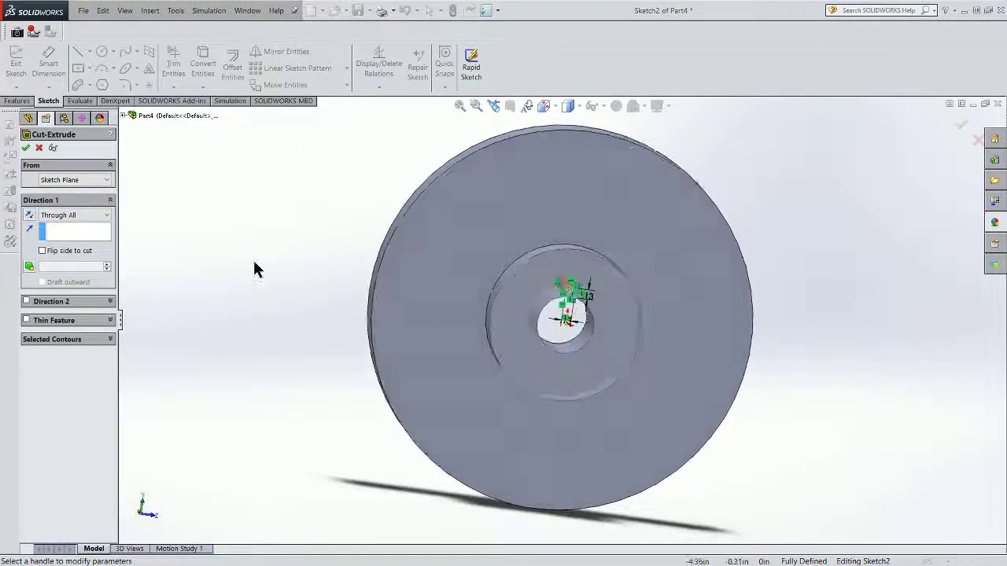
left_click(26, 147)
scroll(598, 331, "down", 5)
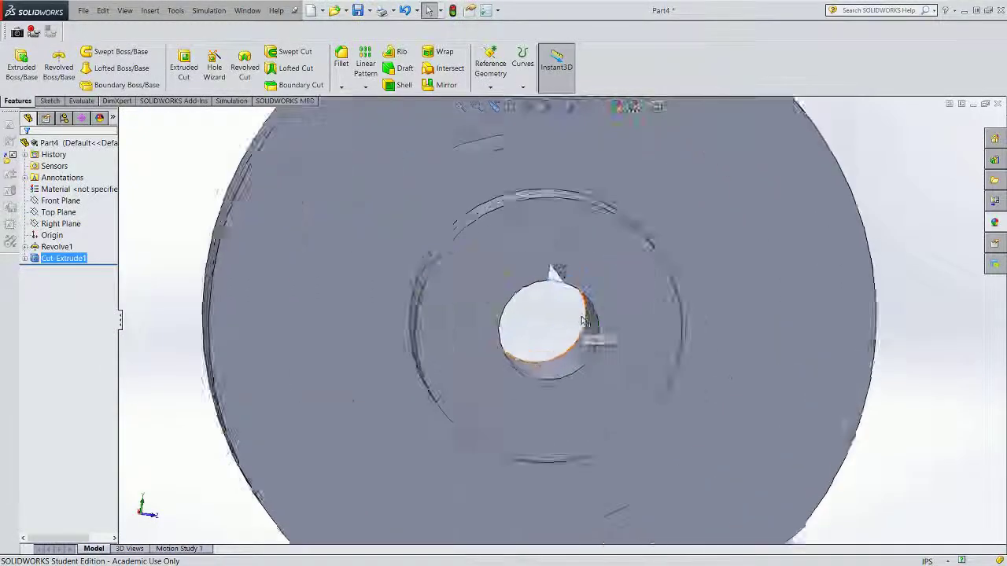
mouse_move(593, 318)
middle_mouse_down()
mouse_move(585, 288)
mouse_move(591, 308)
middle_mouse_up()
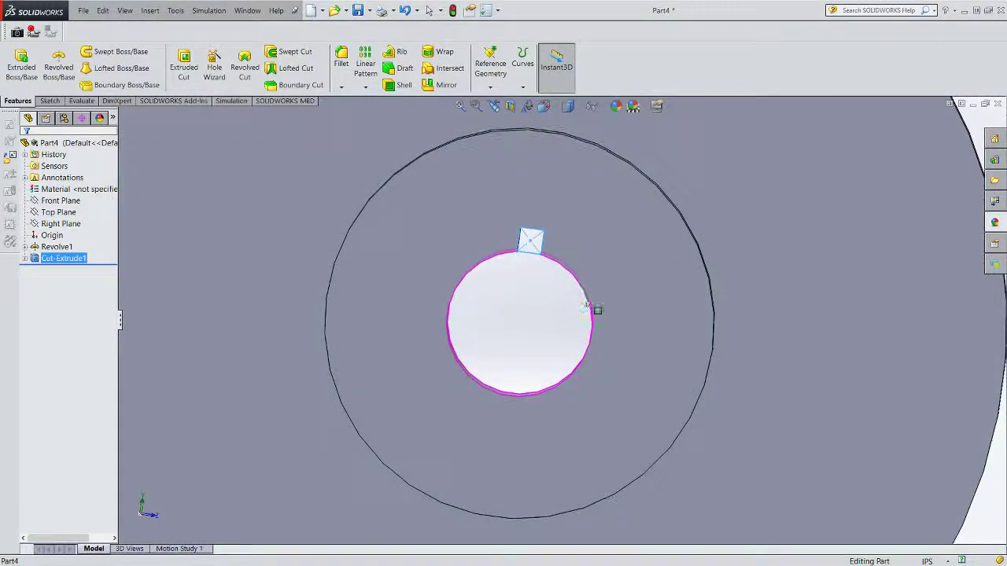
scroll(506, 281, "up", 3)
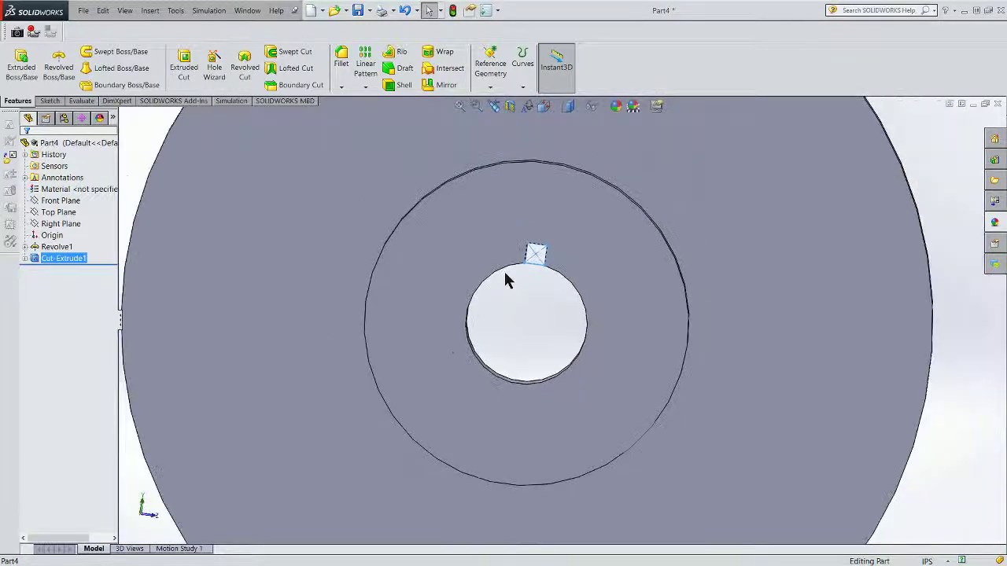
scroll(530, 273, "down", 5)
scroll(568, 273, "down", 1)
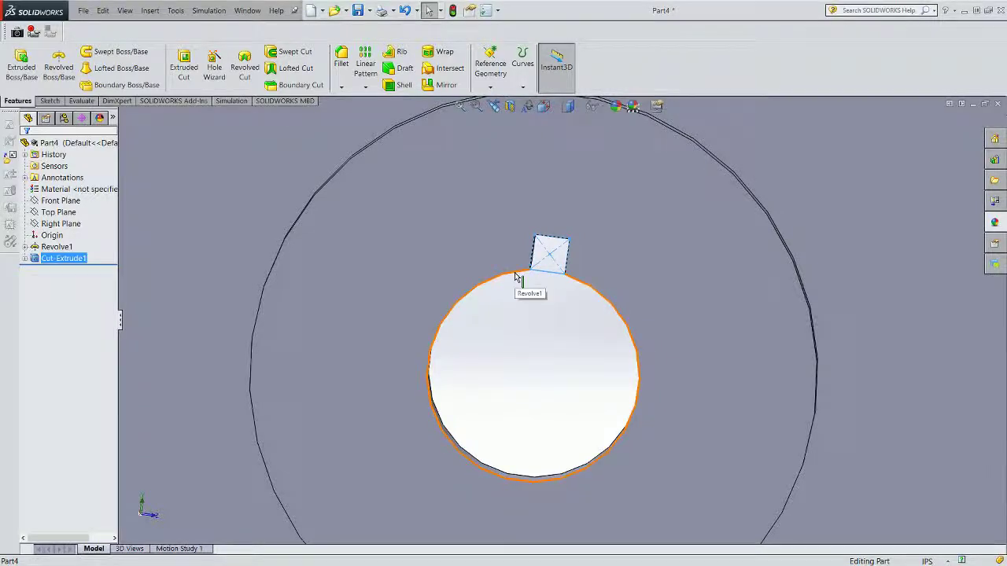
key("f")
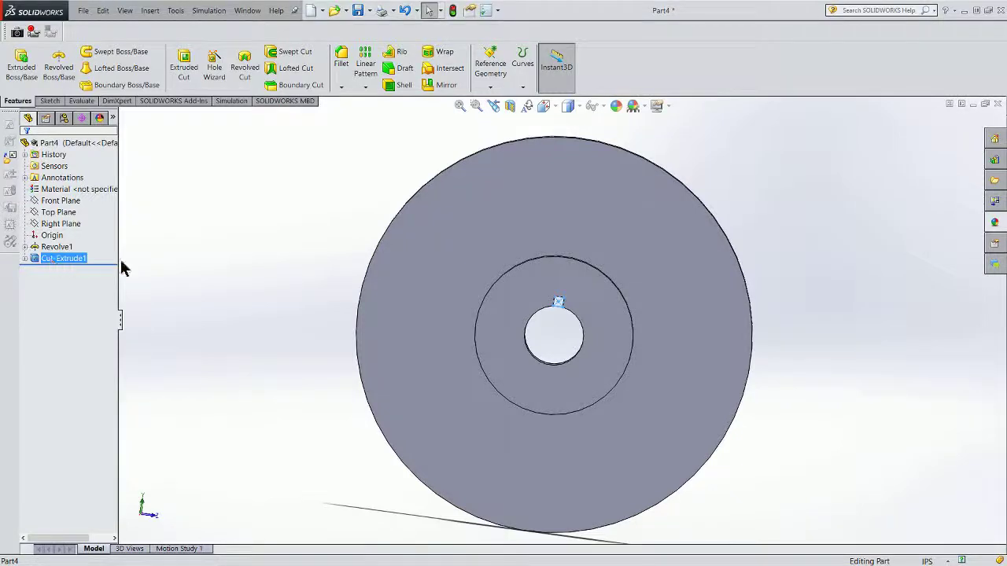
middle_click_drag(543, 283, 497, 257)
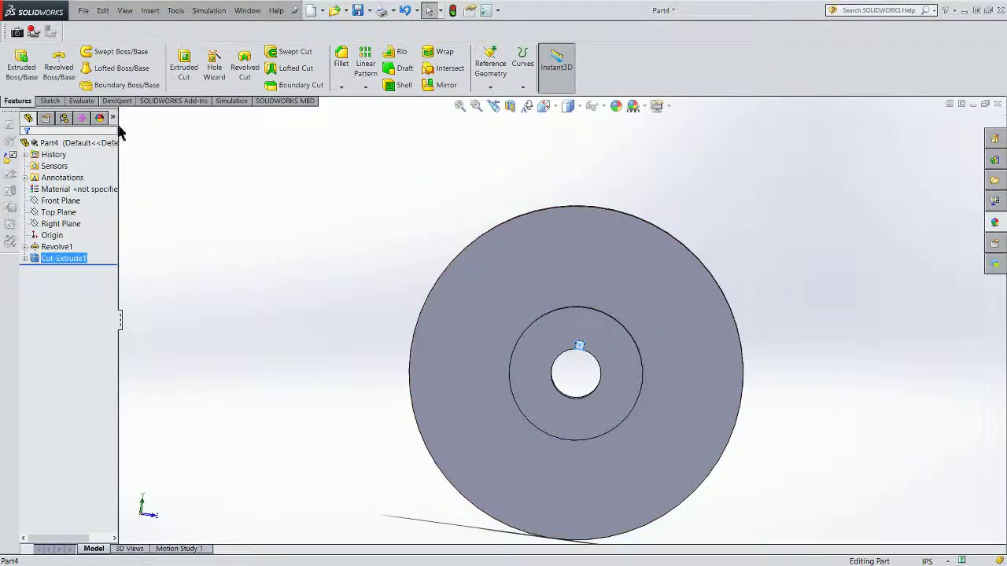
- Start a sketch on the disk's front face and place a point above the bore
left_click(50, 101)
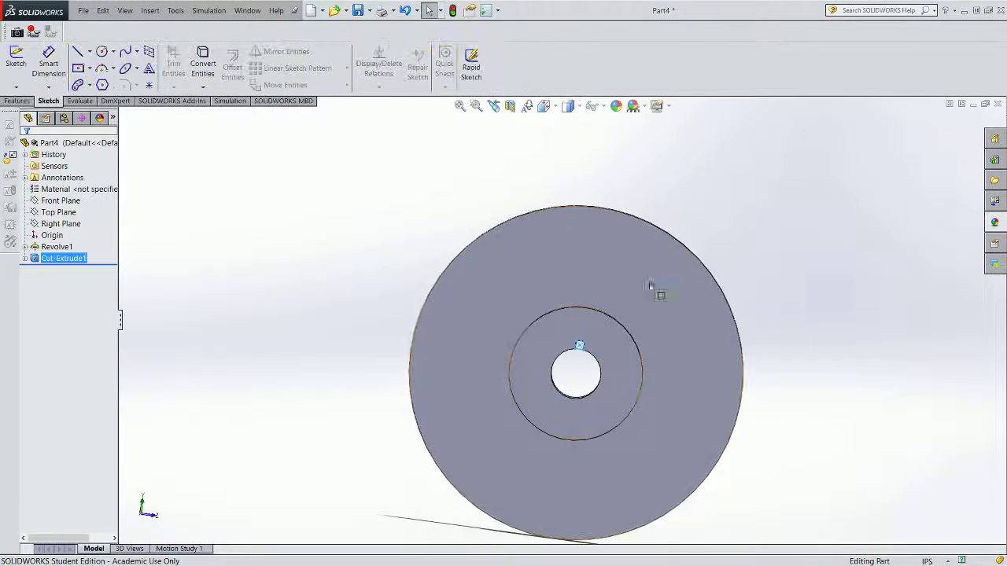
left_click(598, 277)
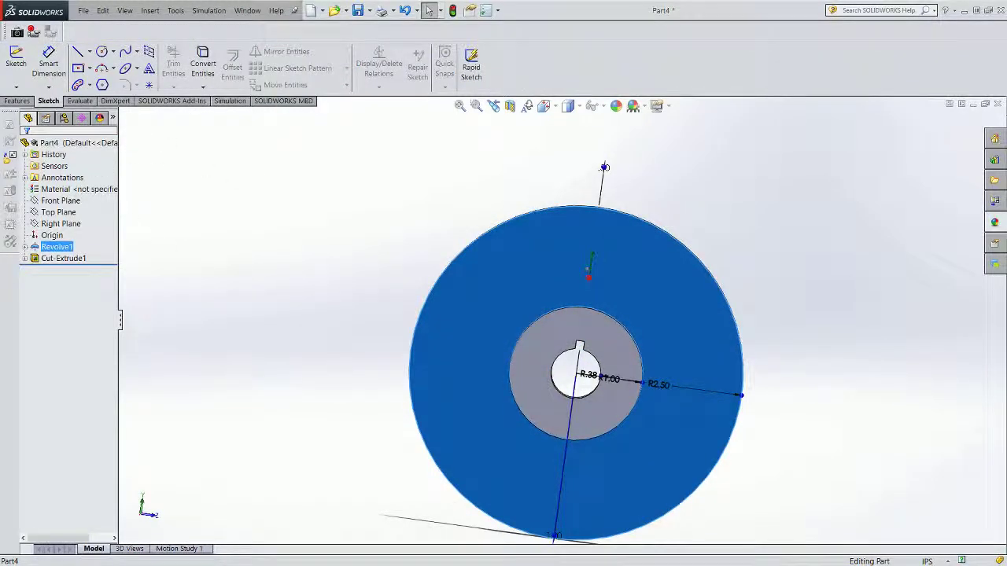
left_click(149, 87)
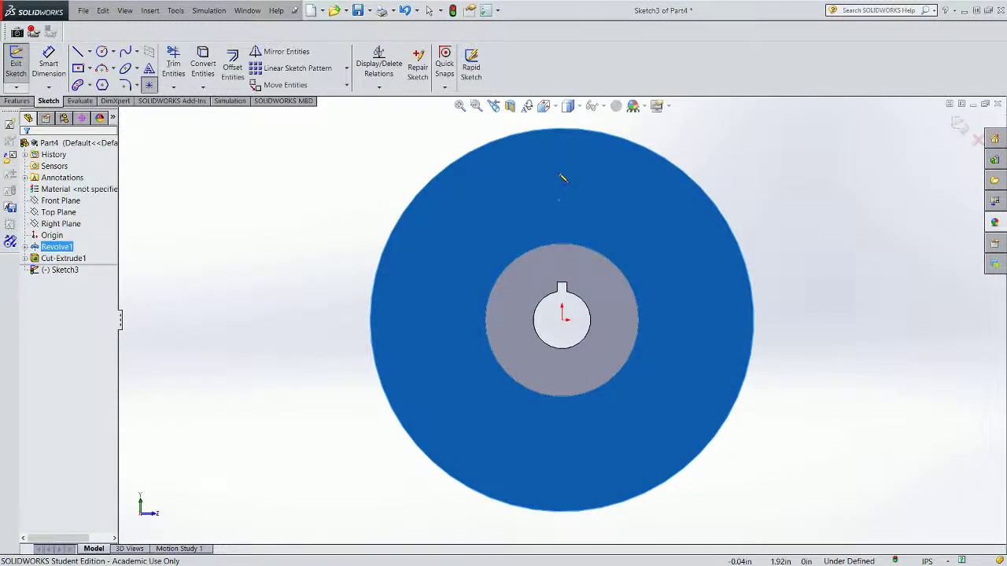
left_click(558, 173)
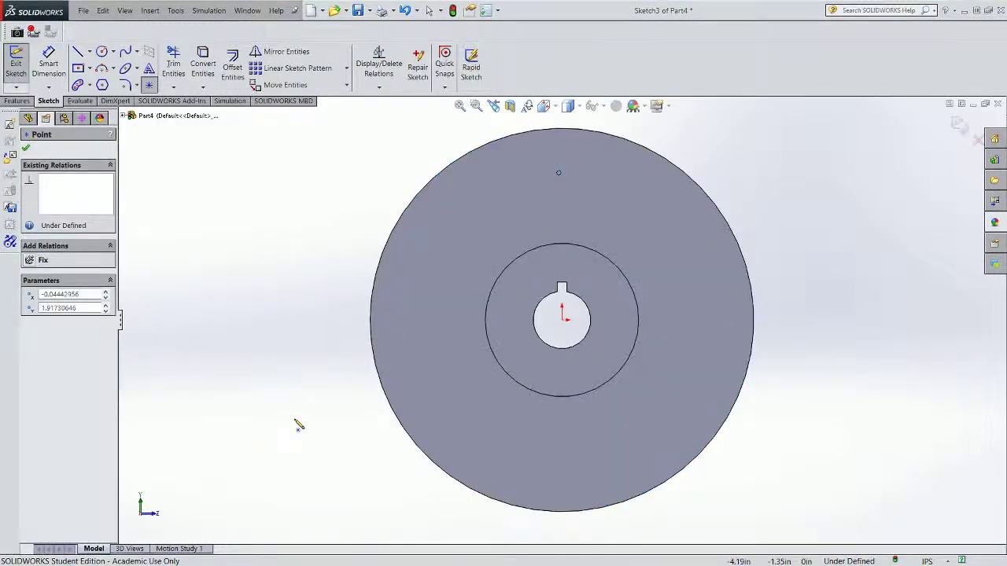
left_click(26, 149)
- Dimension the point 1.65 in vertically from the origin
left_click(49, 63)
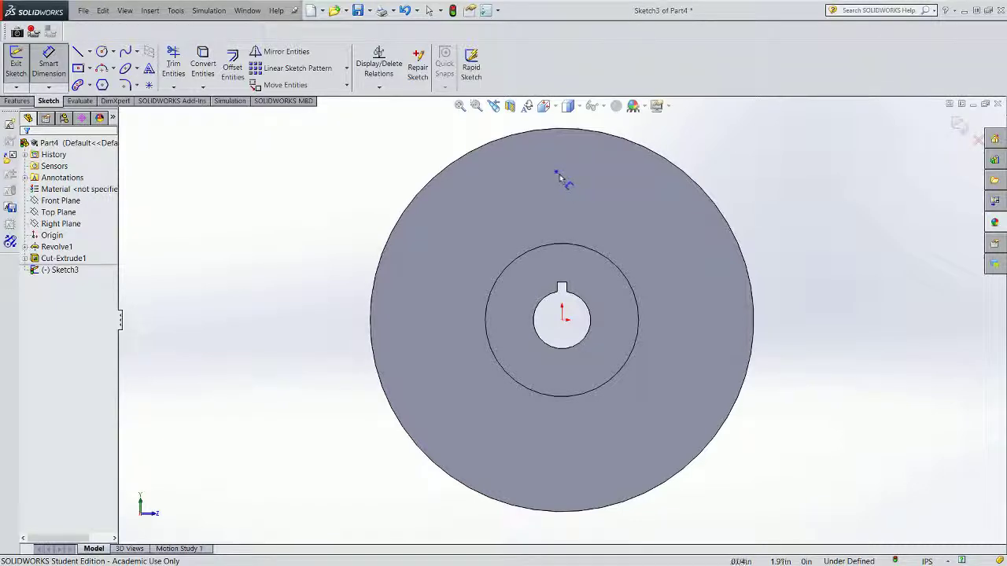
left_click(558, 173)
left_click(563, 320)
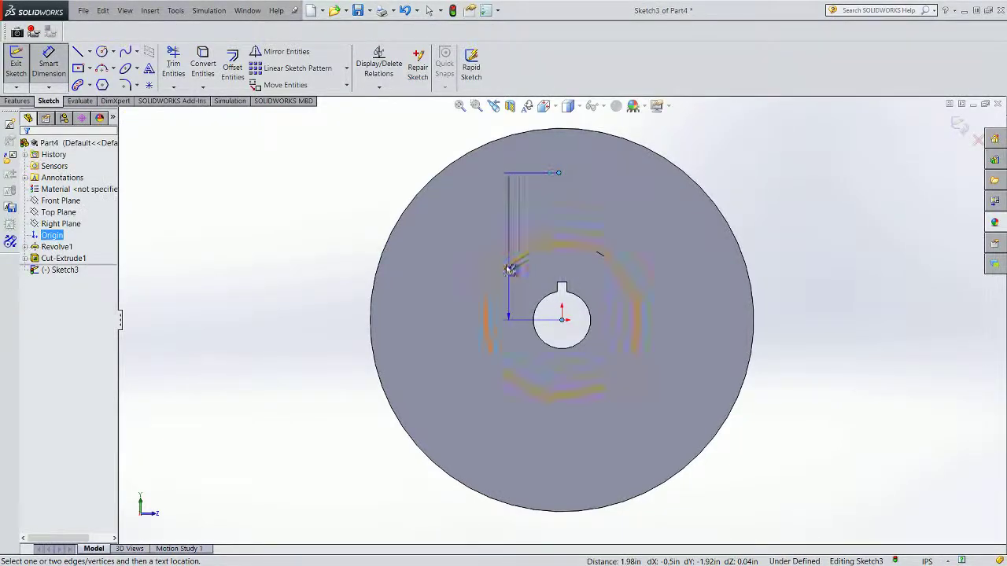
left_click(478, 268)
type("1.65")
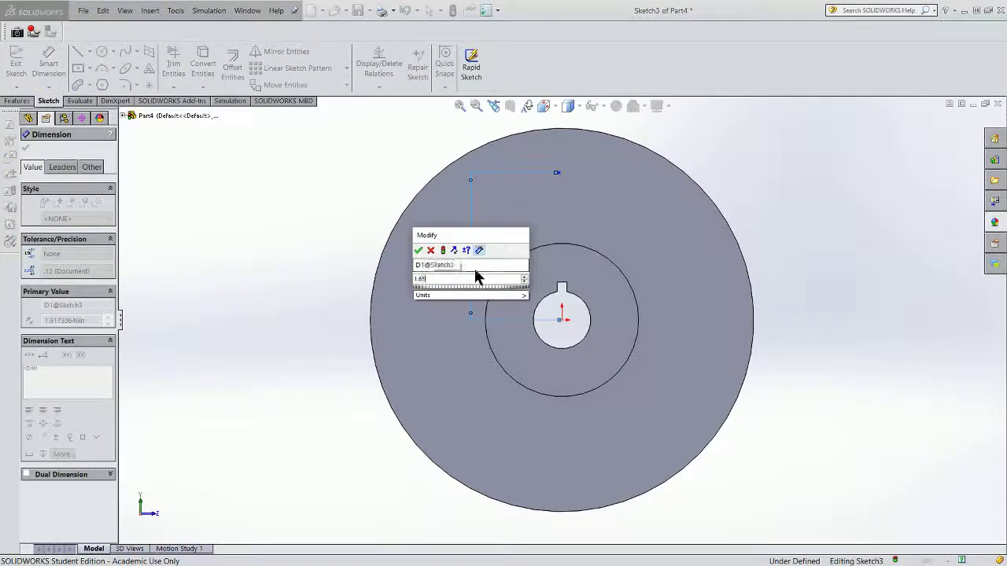
key("Return")
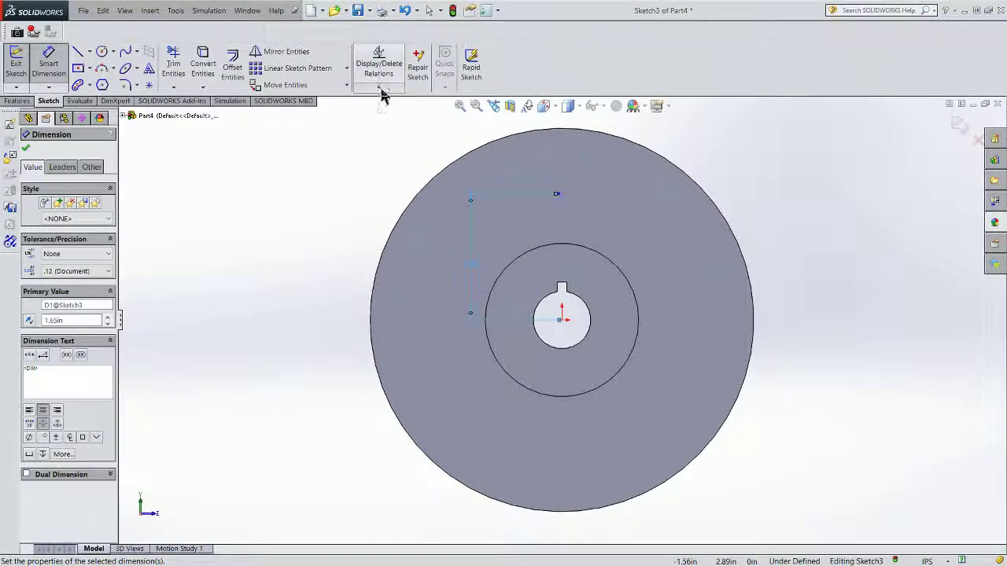
left_click(26, 150)
- Add a Vertical relation between the sketch point and the origin
left_click(379, 88)
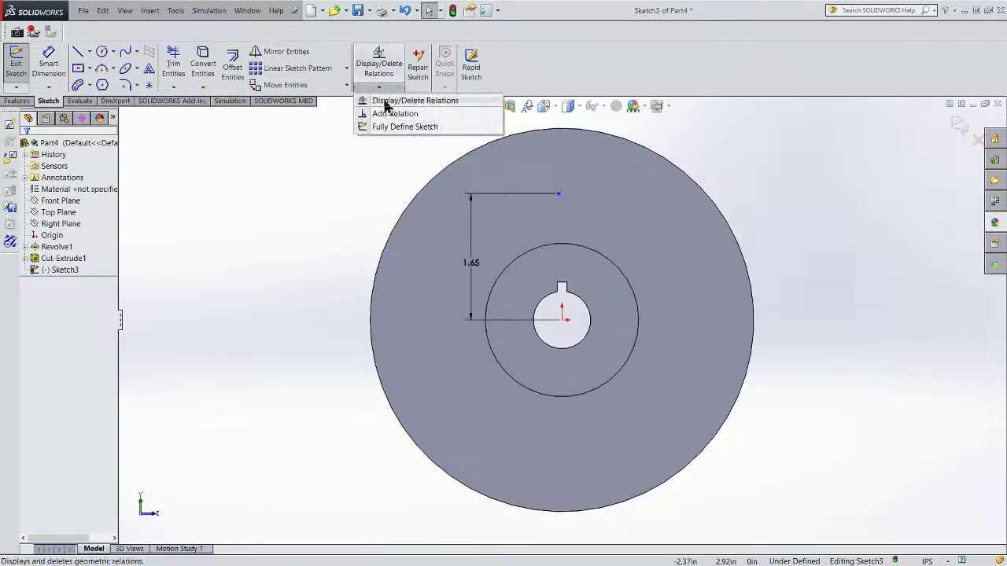
left_click(393, 114)
left_click(558, 193)
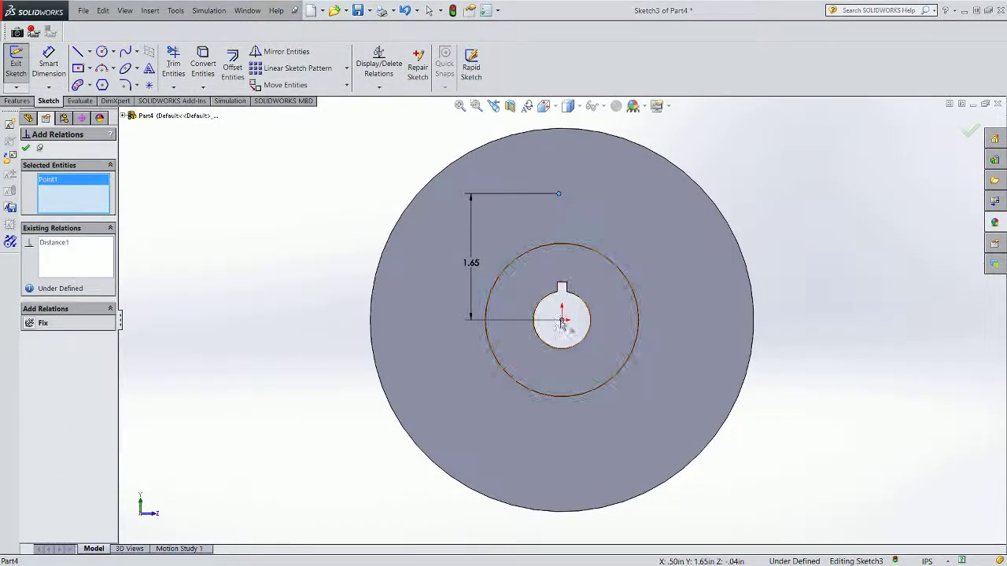
left_click(562, 318)
left_click(34, 336)
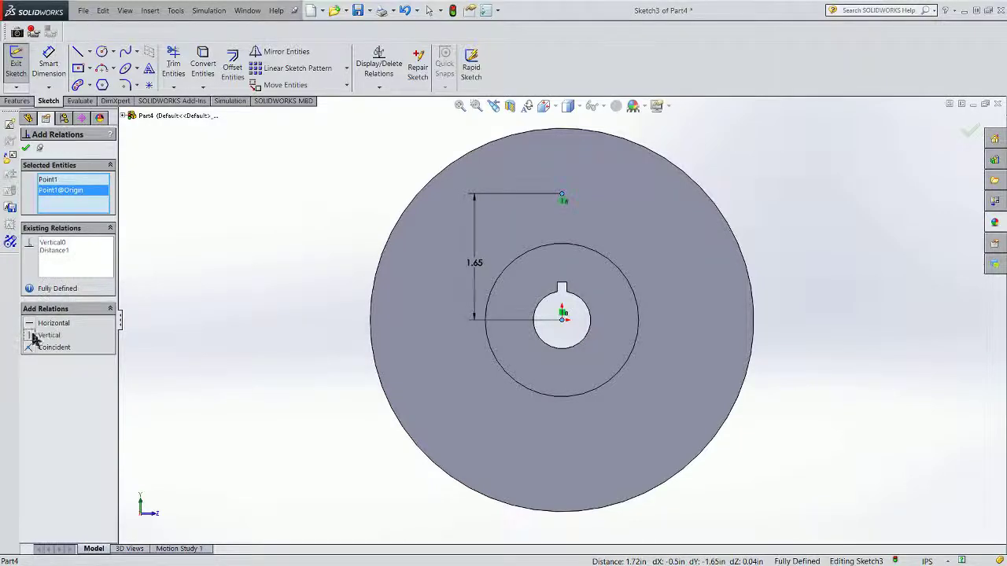
left_click(26, 148)
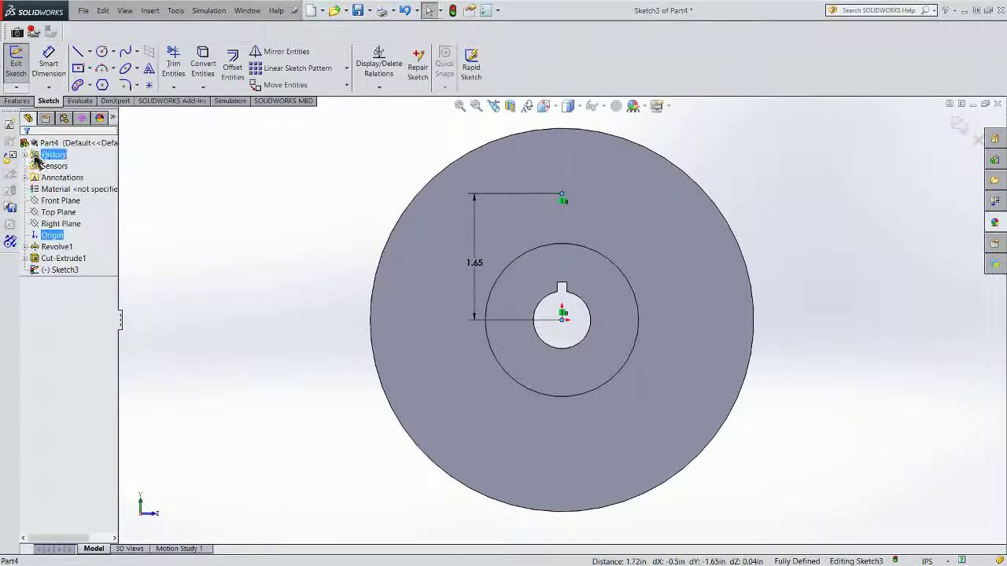
left_click(467, 269)
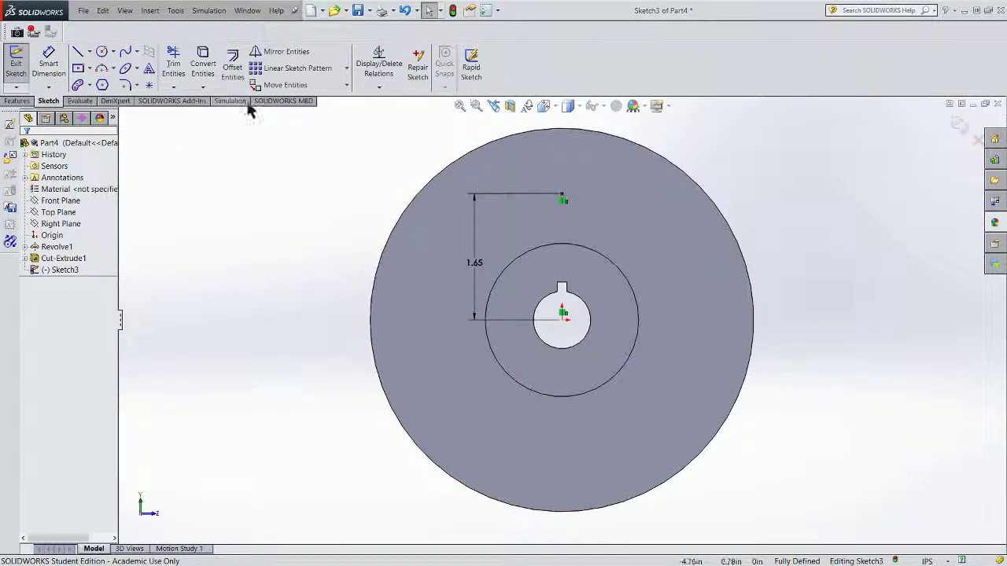
- Exit Sketch3 and return to the Features tools
left_click(17, 100)
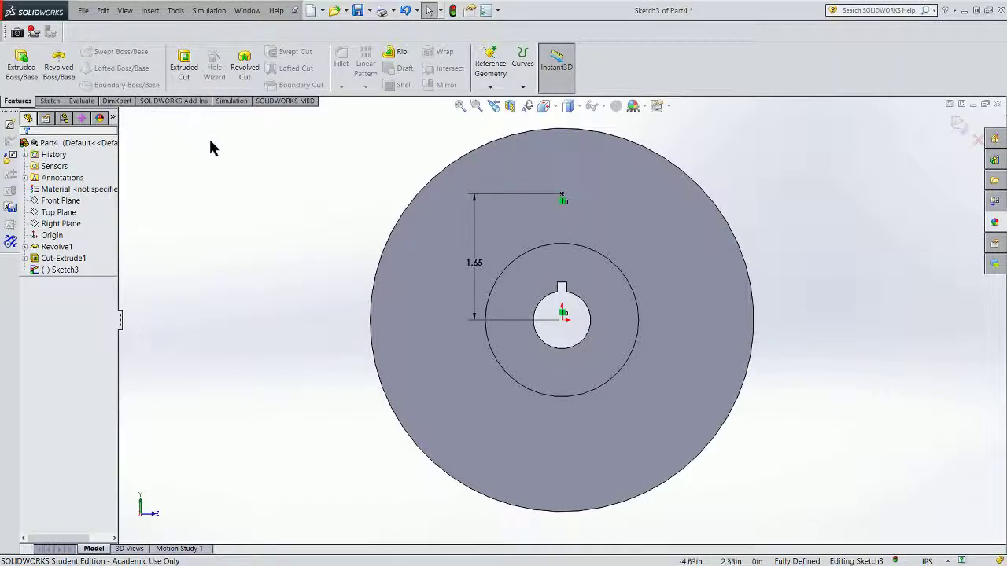
left_click(50, 102)
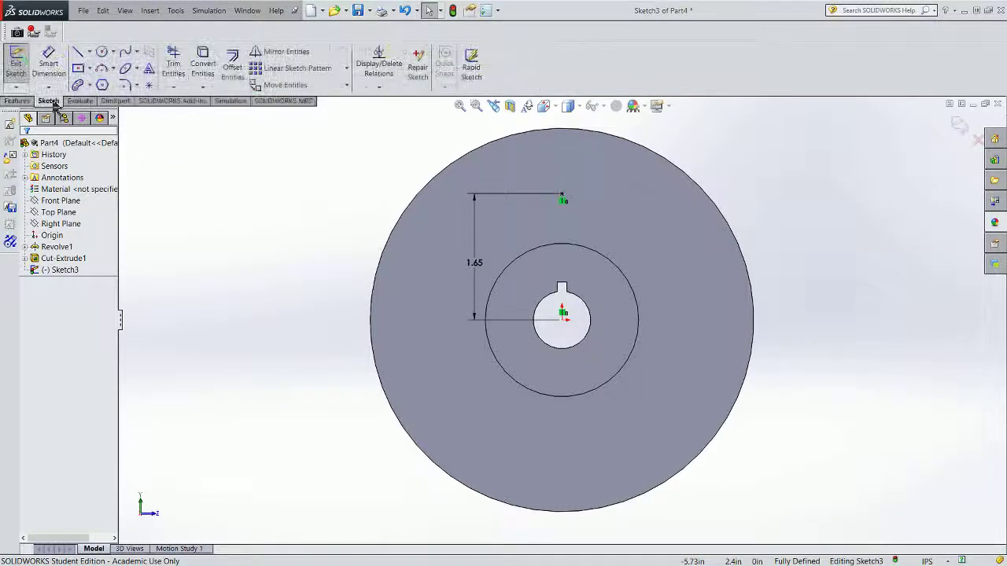
left_click(15, 61)
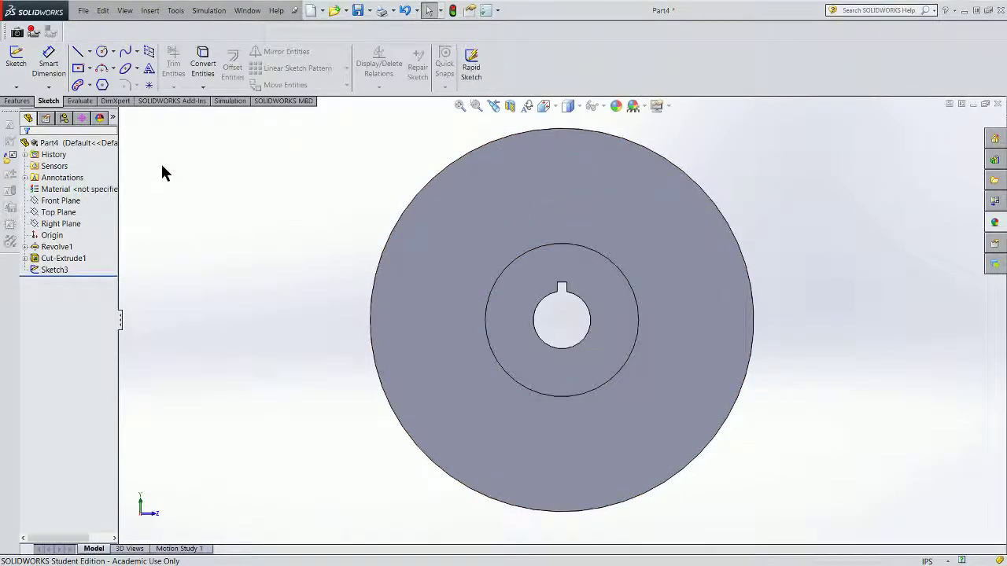
left_click(19, 101)
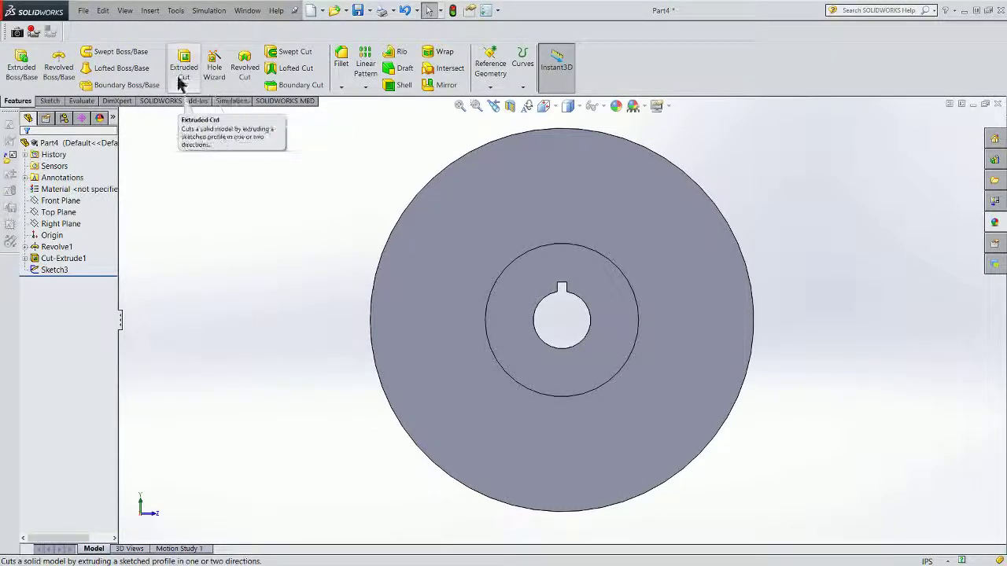
- Cut a 1/2 in ANSI Inch Through All Hole Wizard hole at the point above the hub
left_click(212, 70)
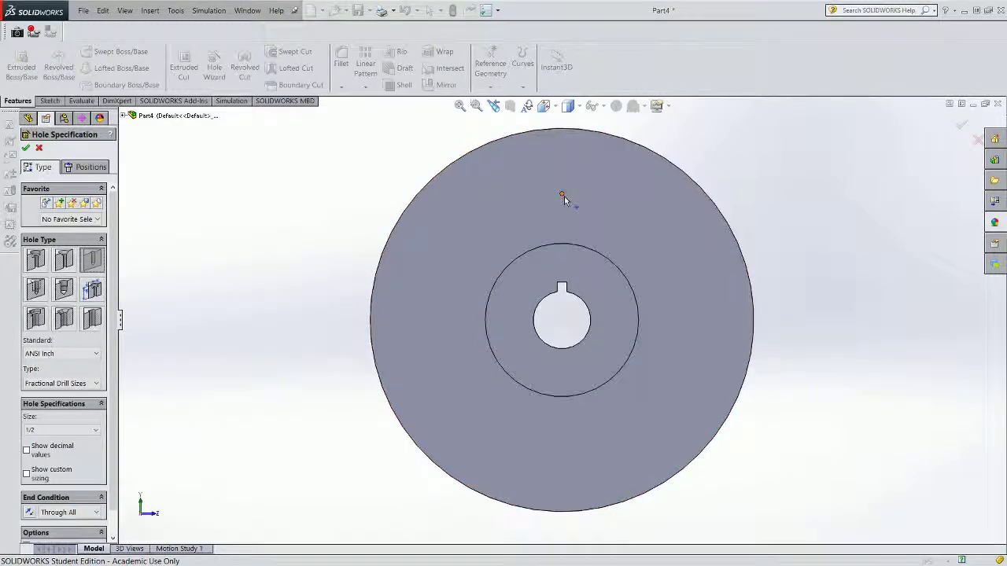
left_click(88, 167)
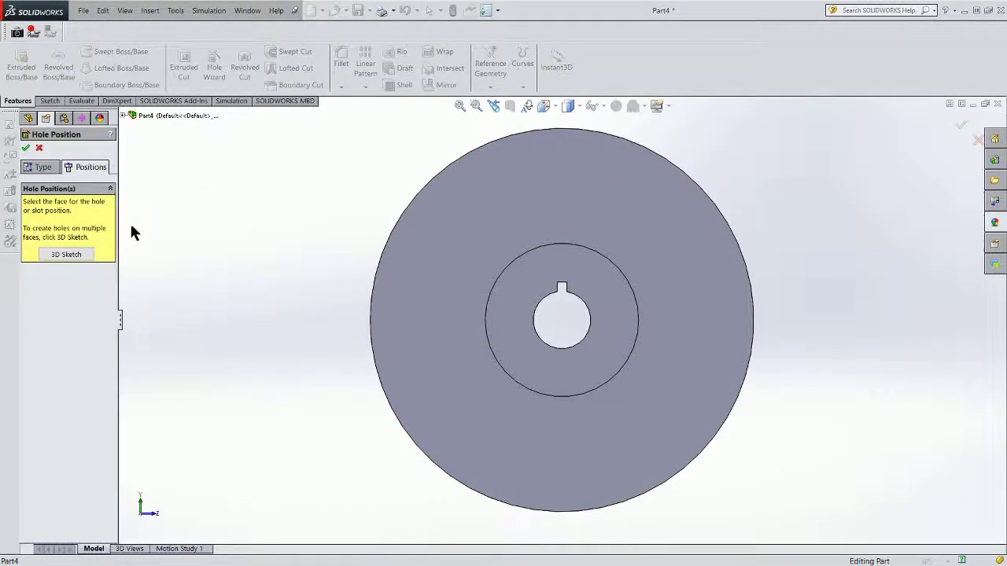
left_click(66, 255)
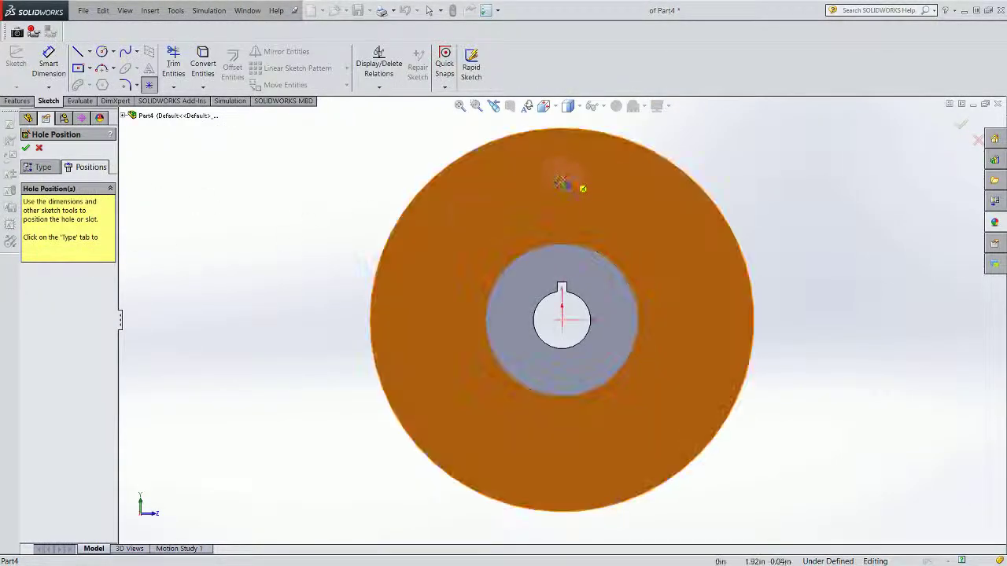
left_click(561, 194)
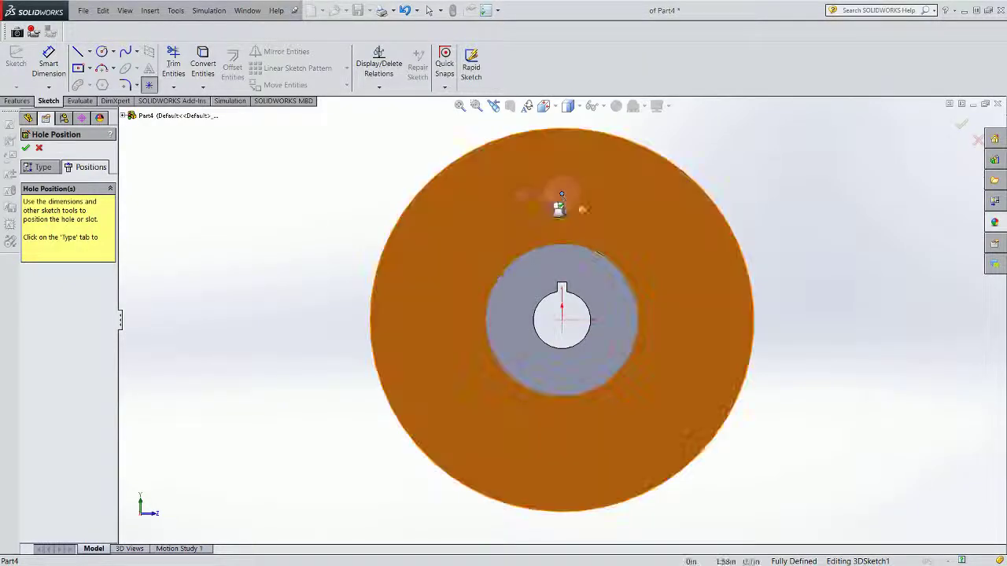
left_click(26, 147)
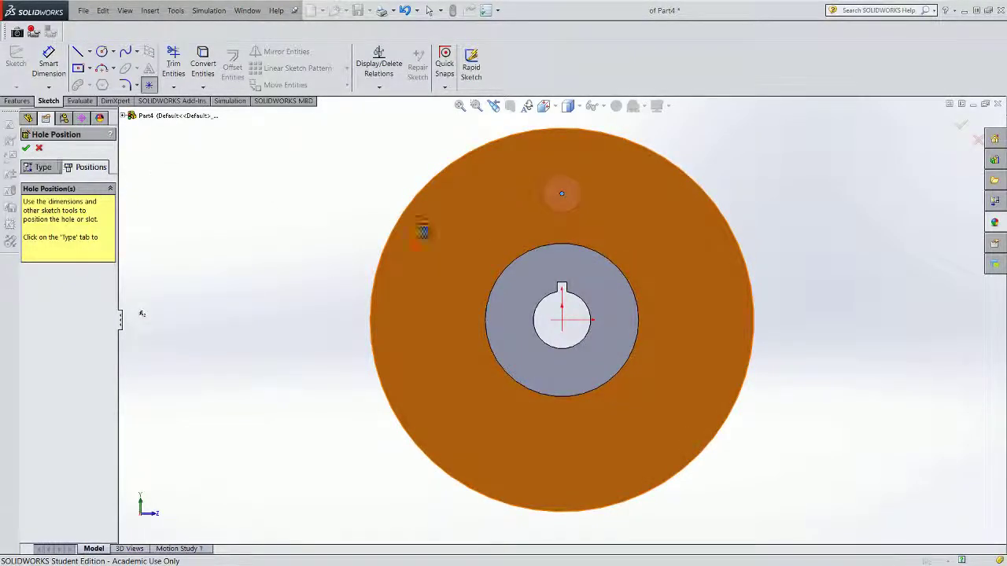
mouse_move(799, 280)
middle_mouse_down()
mouse_move(763, 286)
mouse_move(823, 290)
mouse_move(779, 286)
mouse_move(797, 284)
mouse_move(794, 276)
middle_mouse_up()
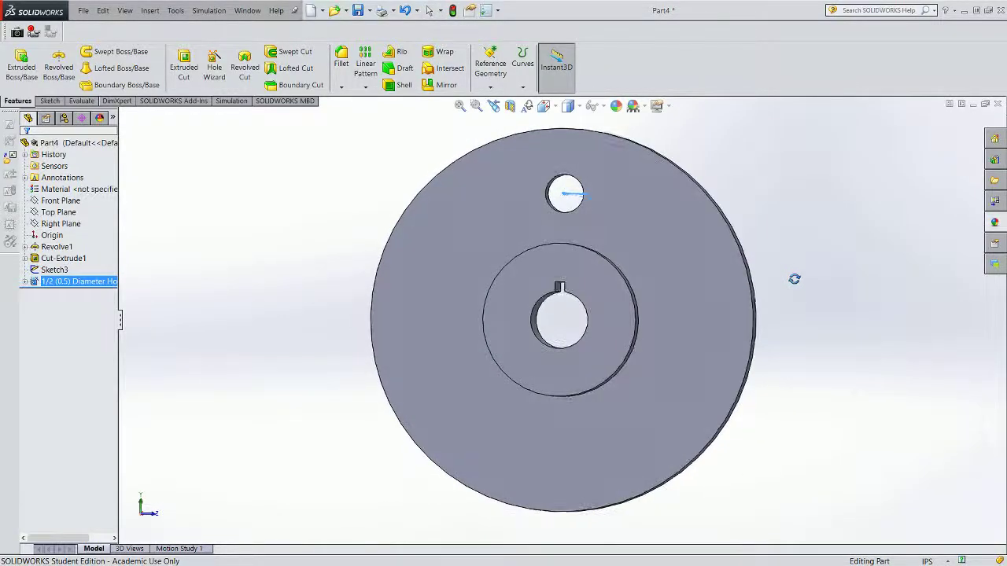
left_click(228, 224)
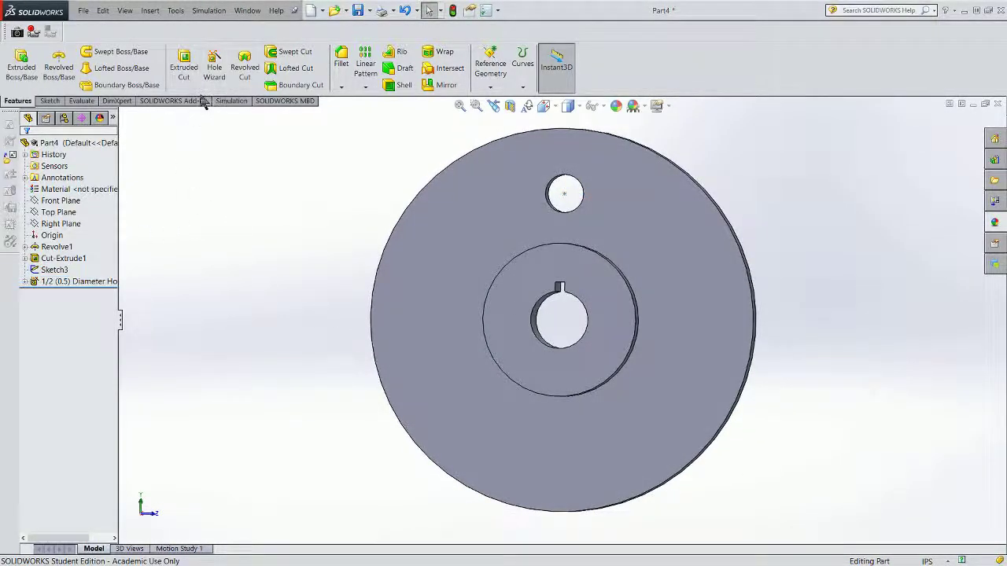
- Start a circular pattern with 10 instances around the rim axis and select the hole
left_click(365, 87)
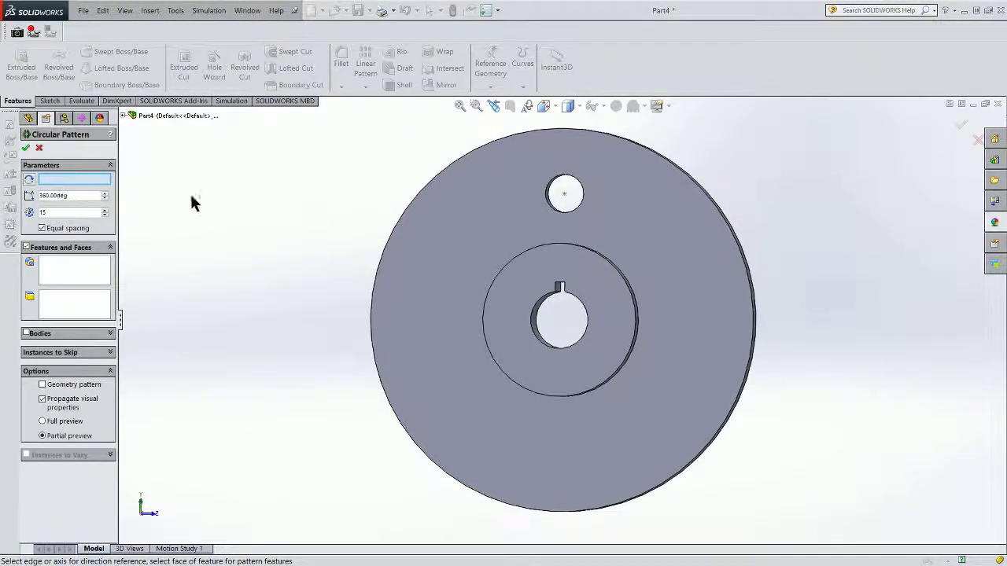
middle_click_drag(205, 197, 363, 274)
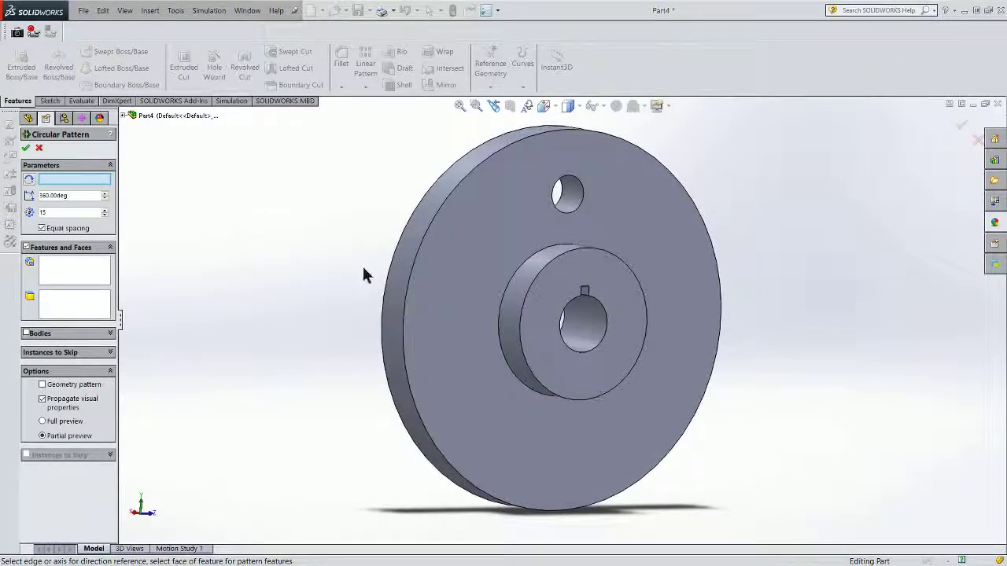
left_click(407, 265)
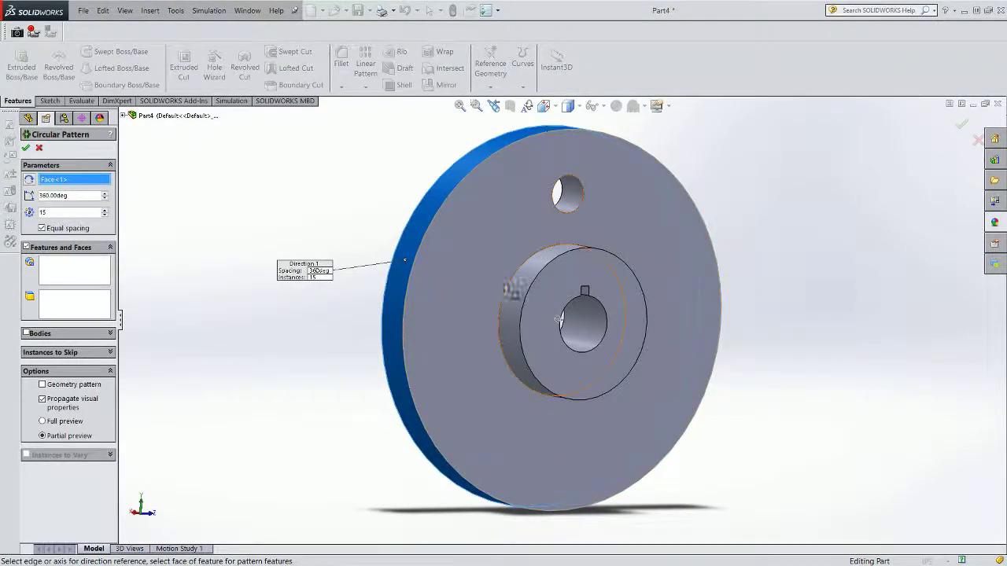
left_click(520, 292)
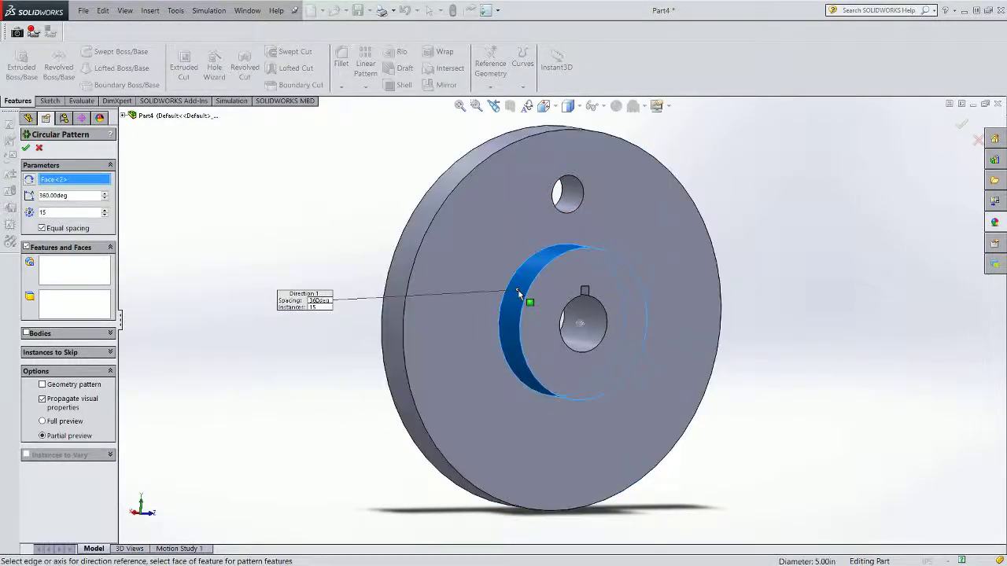
double_click(44, 212)
type("10")
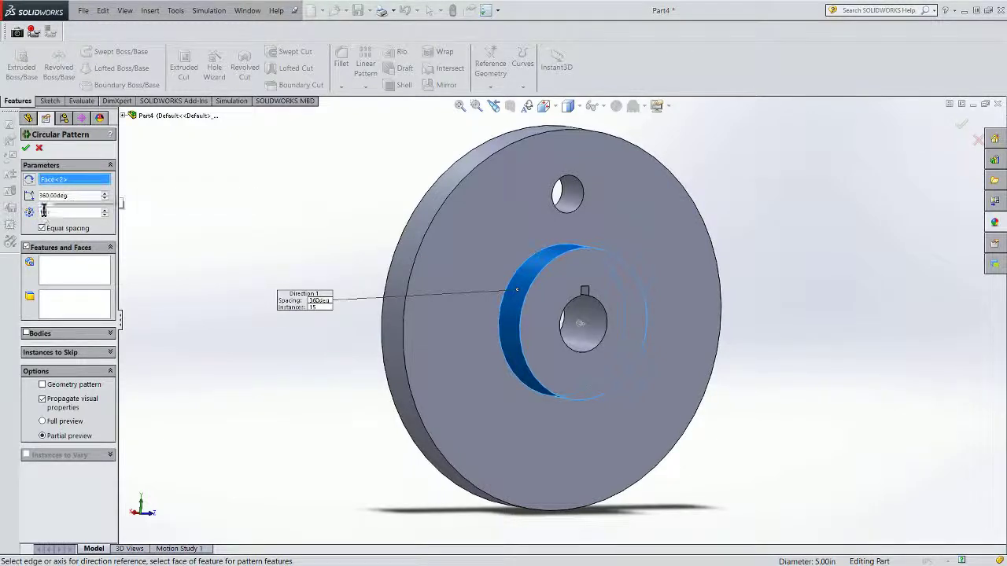
left_click(77, 268)
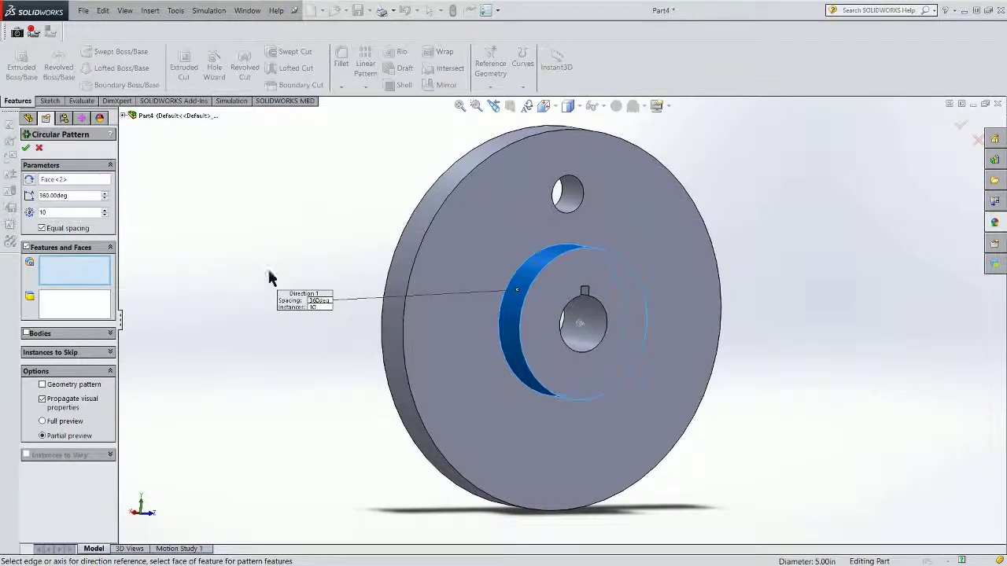
left_click(572, 200)
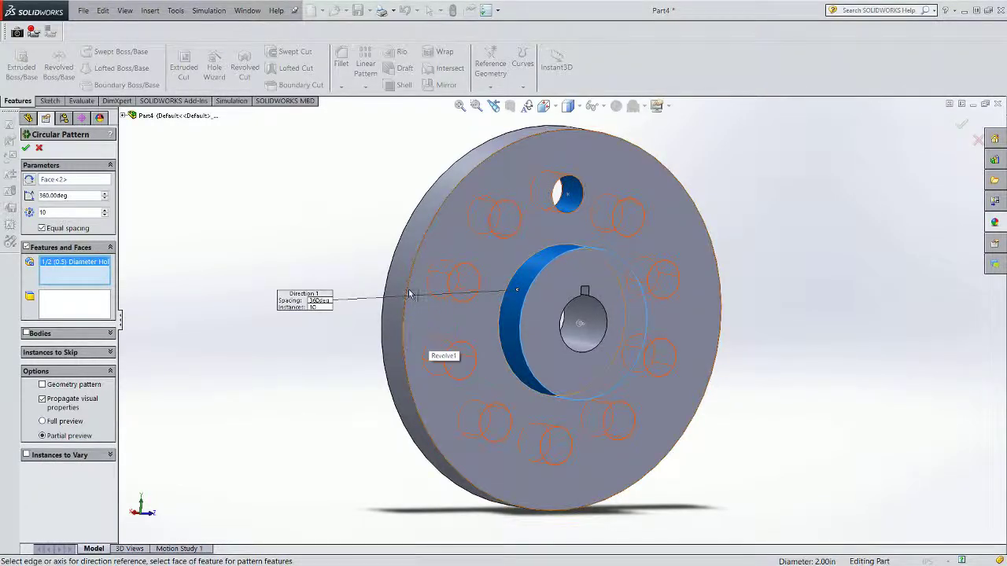
left_click(586, 350)
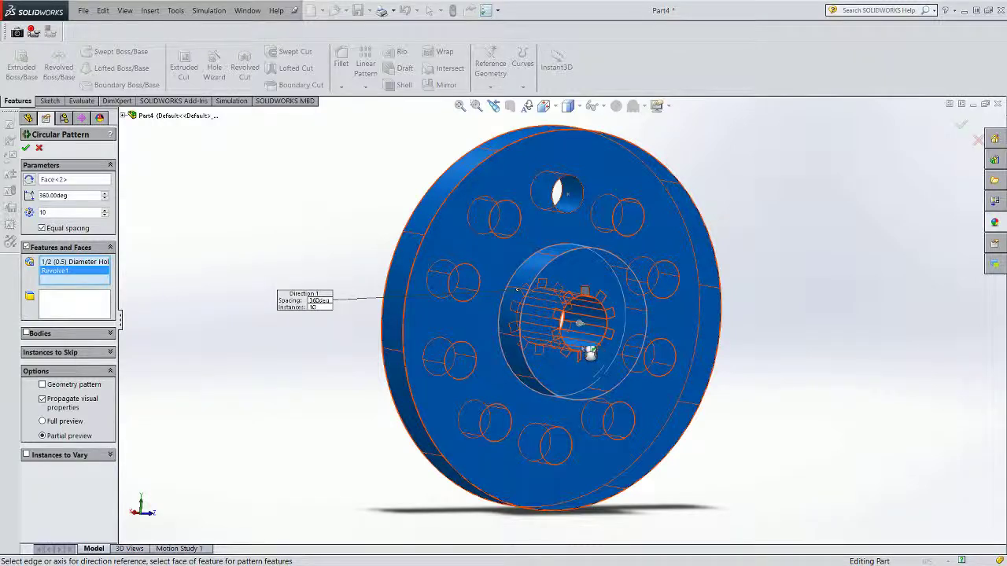
- Remove Revolve1 from the patterned features, set the outer rim as axis, and accept
right_click(68, 281)
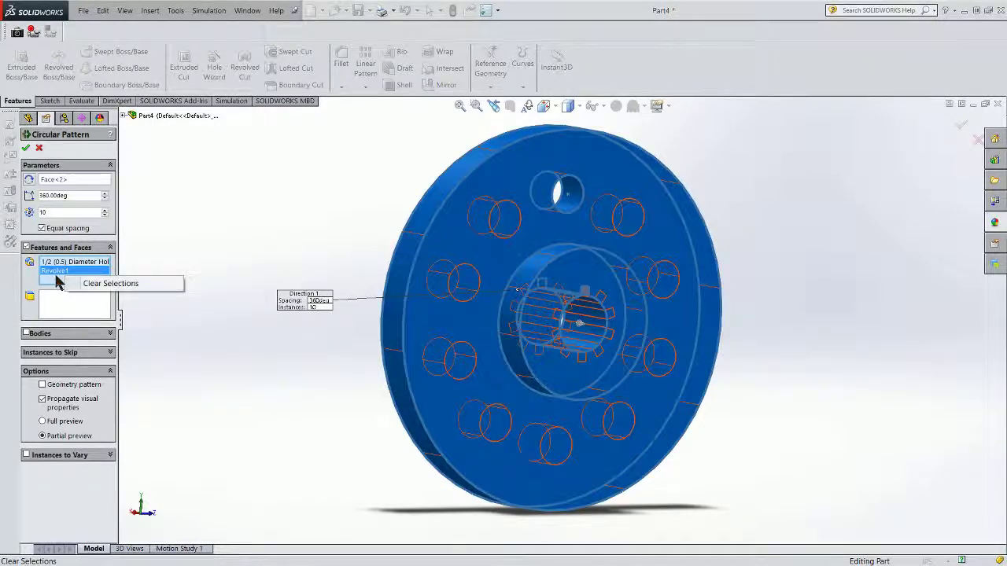
left_click(52, 276)
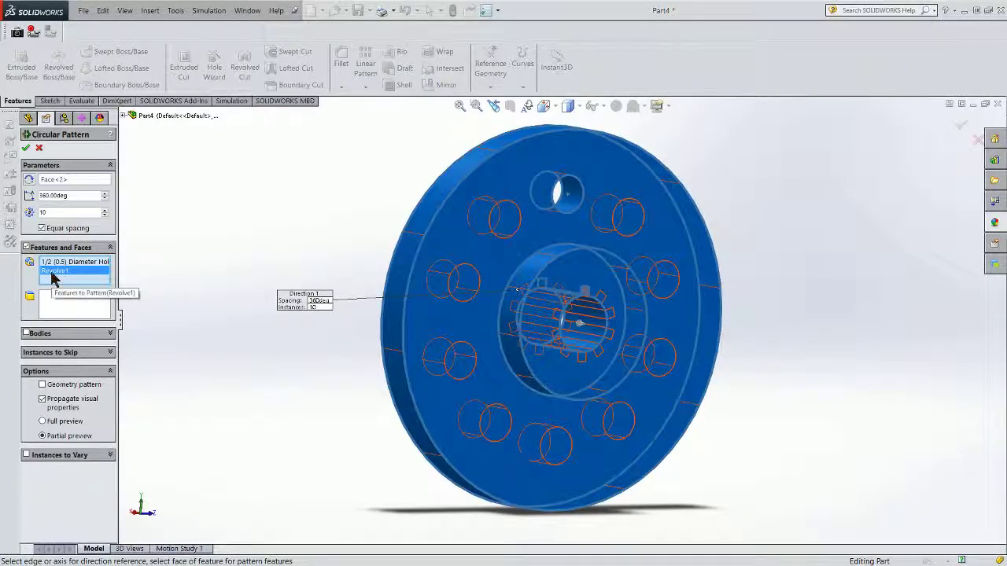
key("Delete")
left_click(67, 180)
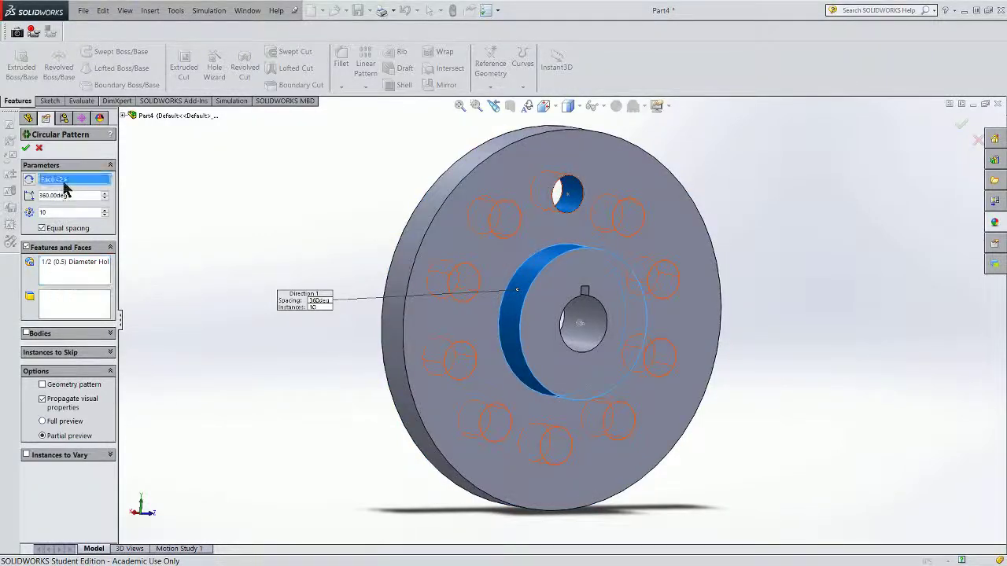
left_click(580, 346)
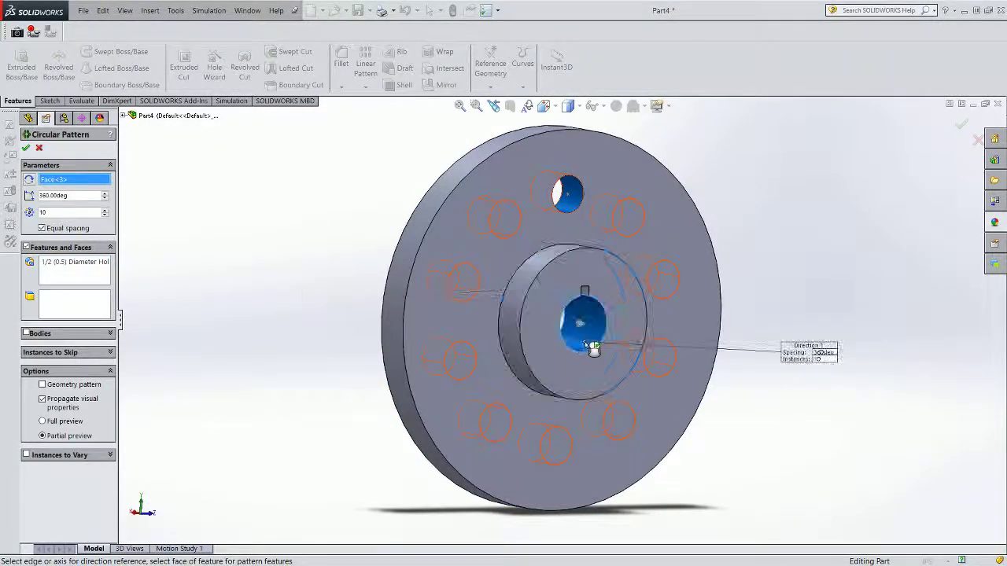
left_click(394, 329)
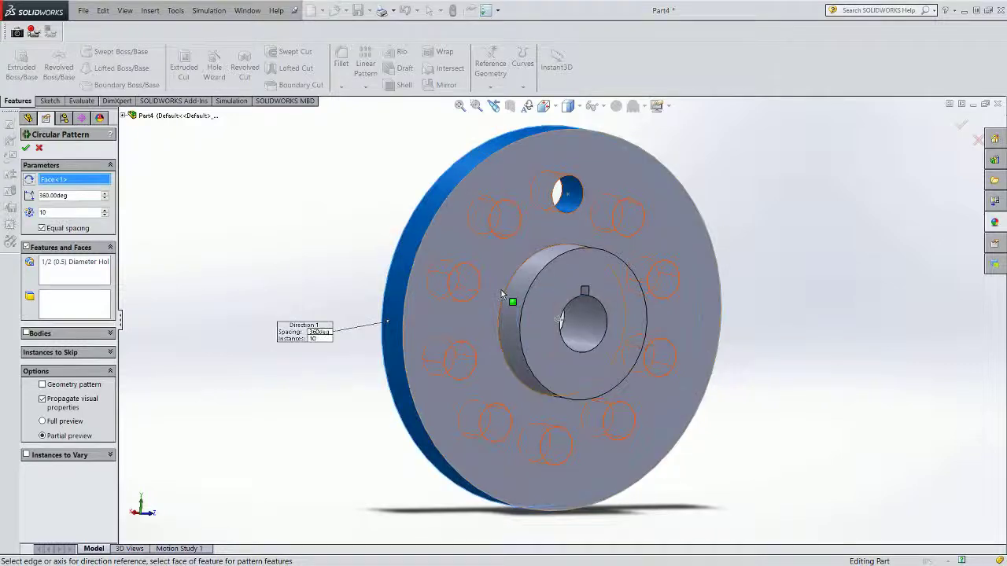
left_click(519, 354)
left_click(519, 354)
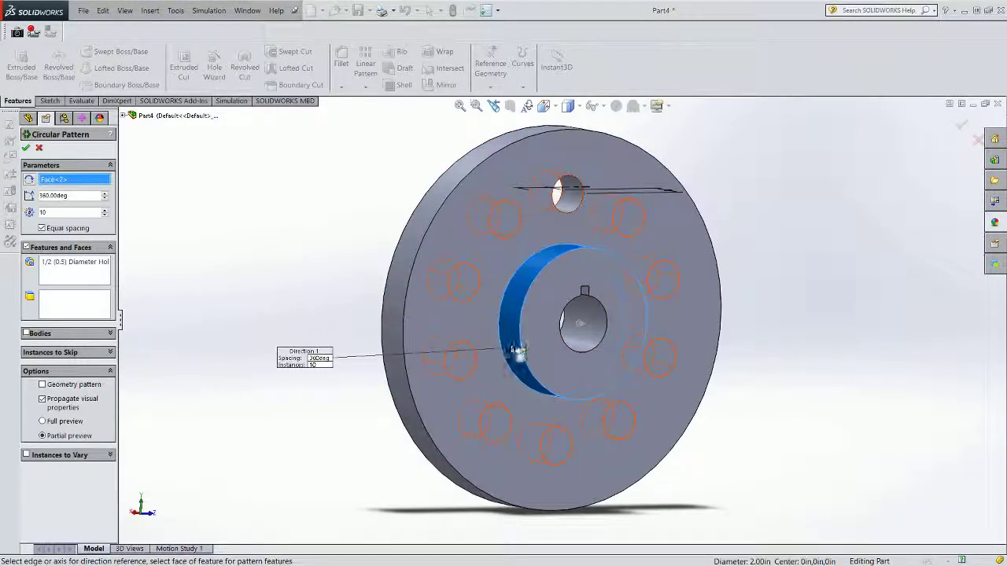
left_click(400, 340)
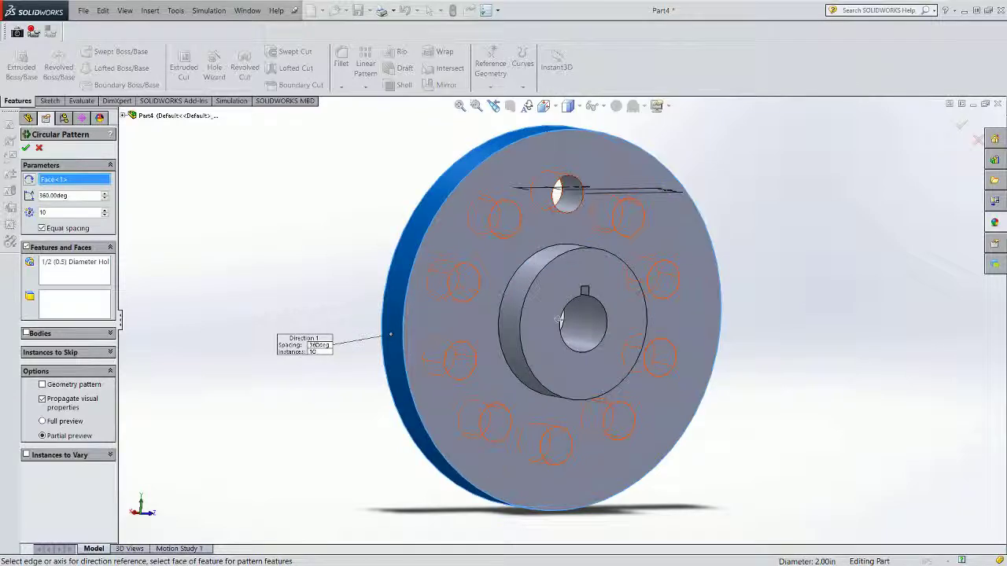
left_click(26, 149)
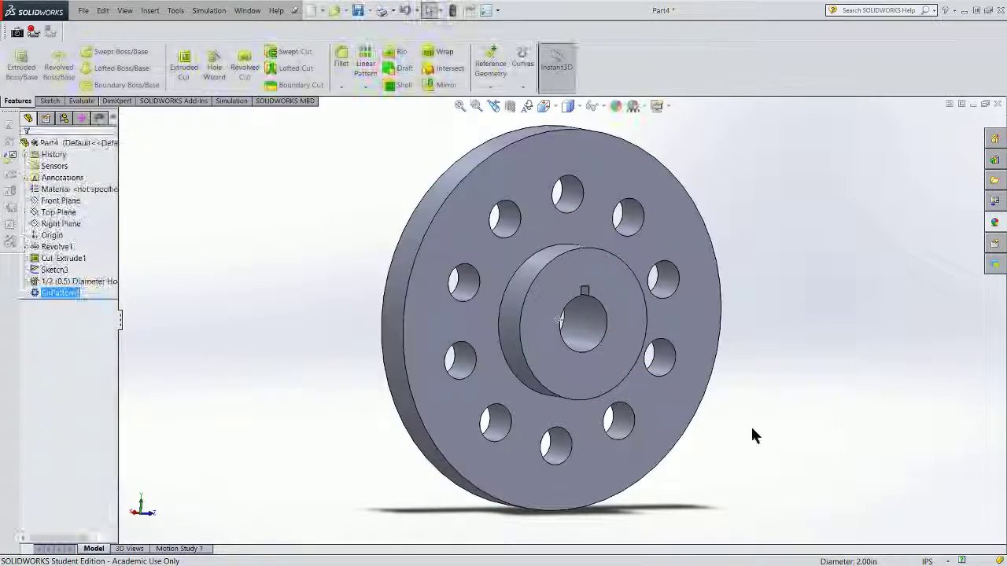
key("ctrl+1")
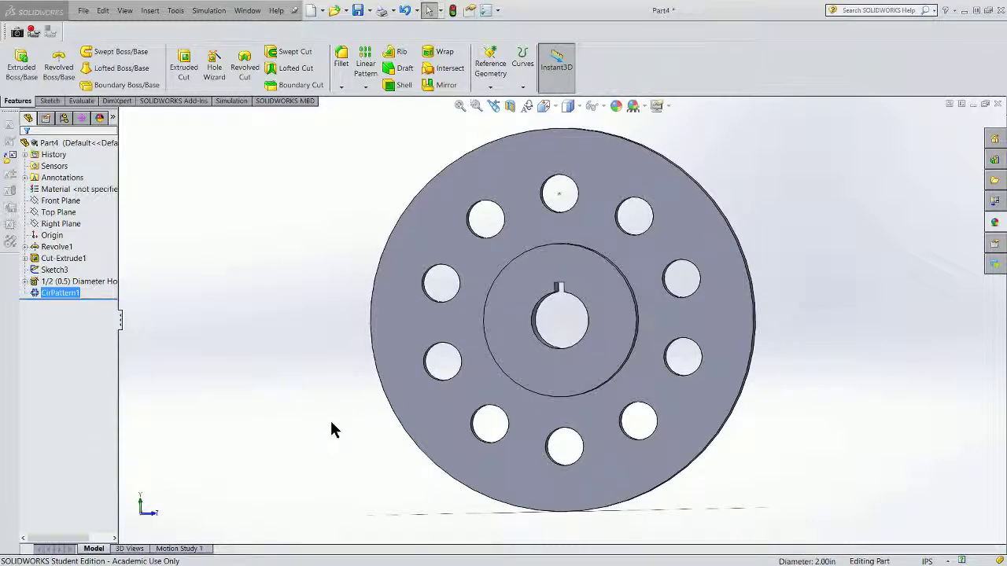
key("z")
middle_click_drag(360, 391, 307, 398)
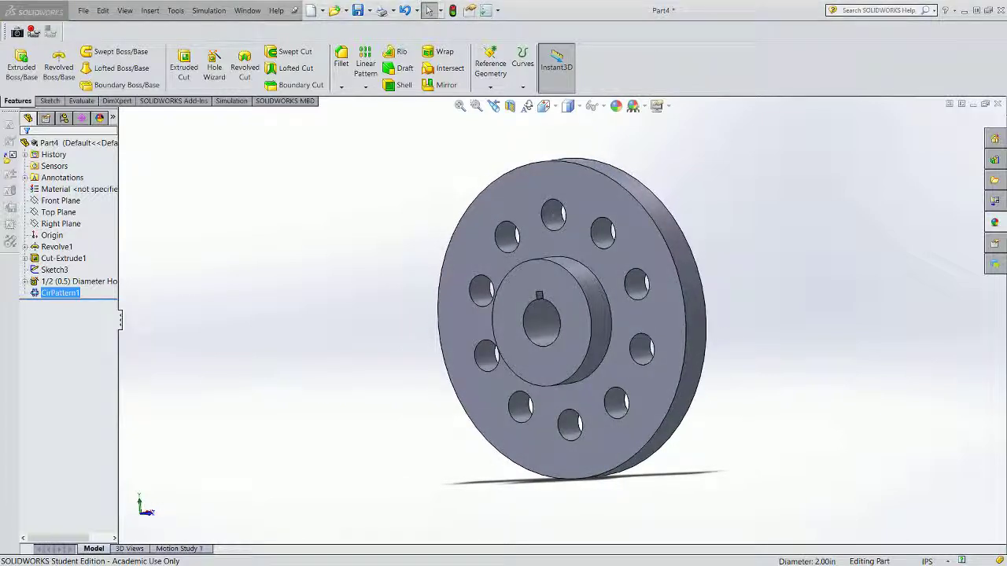